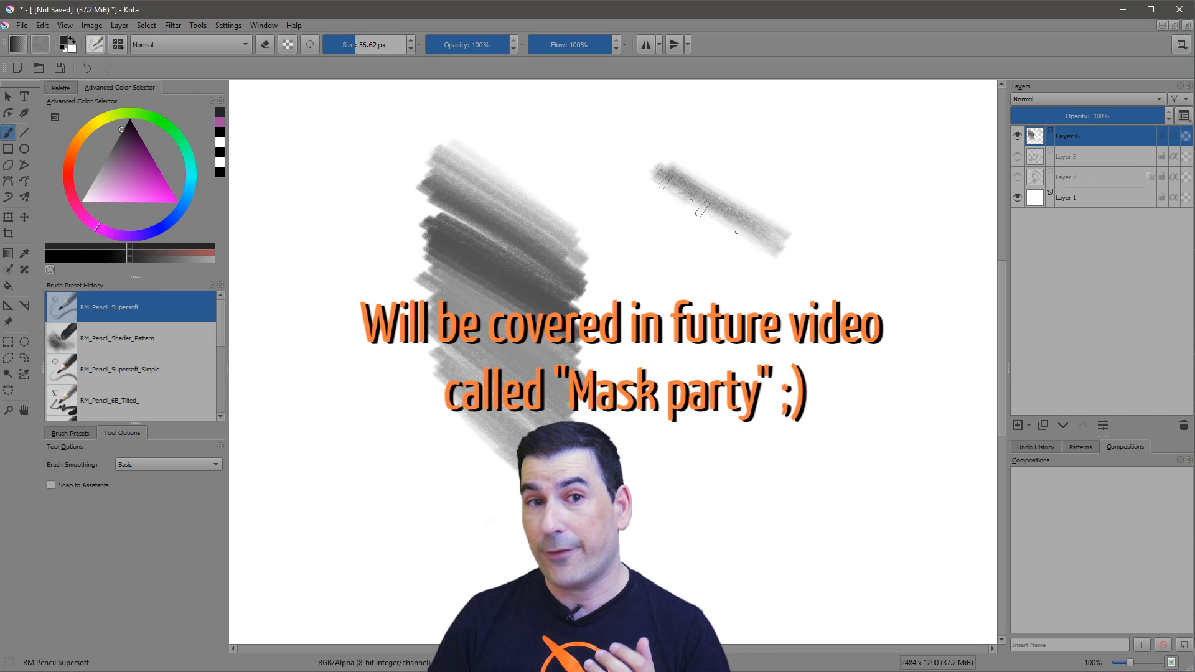
# Shade a test patch with the RM_Pencil_Supersoft brush below the short pencil stroke.
pyautogui.moveTo(777, 340)
pyautogui.mouseDown()
pyautogui.moveTo(648, 290)
pyautogui.moveTo(759, 415)
pyautogui.moveTo(663, 358)
pyautogui.moveTo(744, 436)
pyautogui.mouseUp()
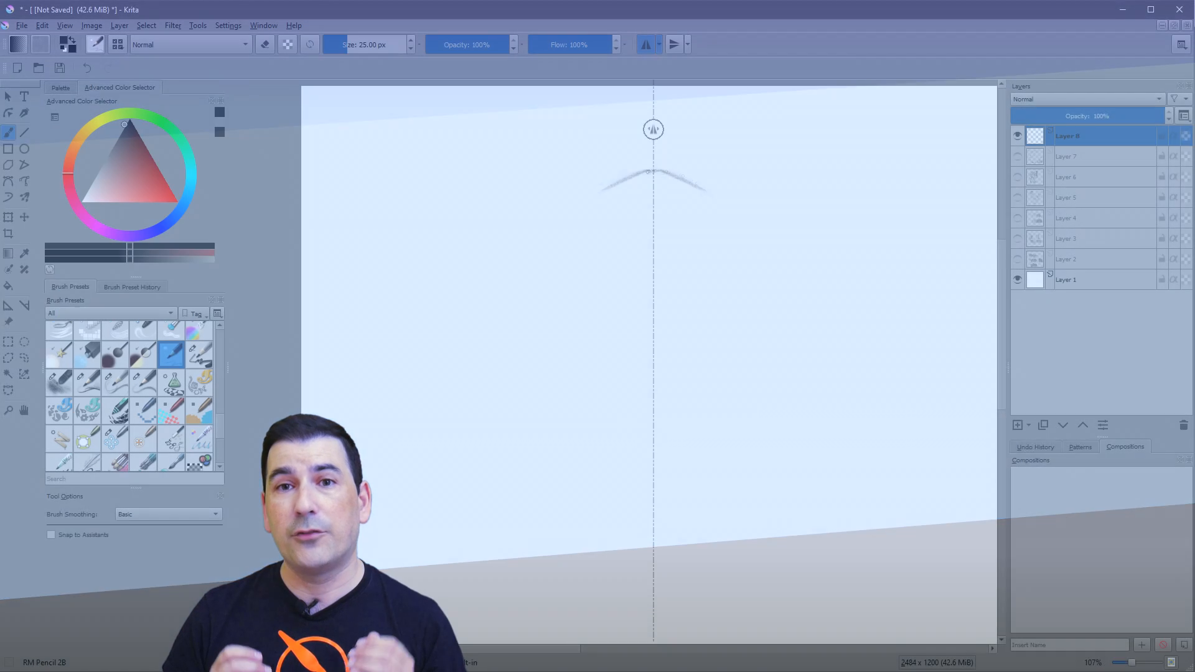
# Sketch a mirrored smiling portrait with the RM Pencil 2B, including head, shaded fringe, neck, shoulders and chest details.
pyautogui.moveTo(700, 182)
pyautogui.mouseDown()
pyautogui.moveTo(732, 270)
pyautogui.moveTo(728, 336)
pyautogui.moveTo(683, 410)
pyautogui.mouseUp()
pyautogui.moveTo(720, 325)
pyautogui.mouseDown()
pyautogui.moveTo(716, 458)
pyautogui.moveTo(763, 526)
pyautogui.mouseUp()
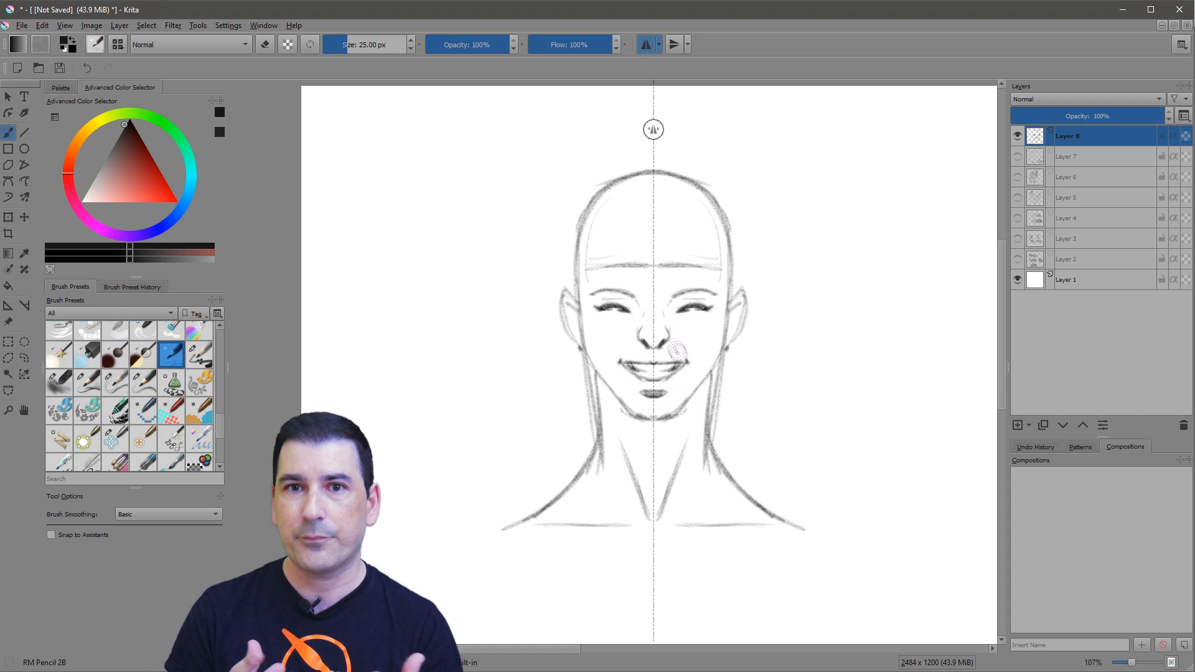
pyautogui.moveTo(725, 212)
pyautogui.mouseDown()
pyautogui.moveTo(707, 274)
pyautogui.moveTo(663, 271)
pyautogui.moveTo(690, 274)
pyautogui.moveTo(691, 200)
pyautogui.moveTo(722, 261)
pyautogui.mouseUp()
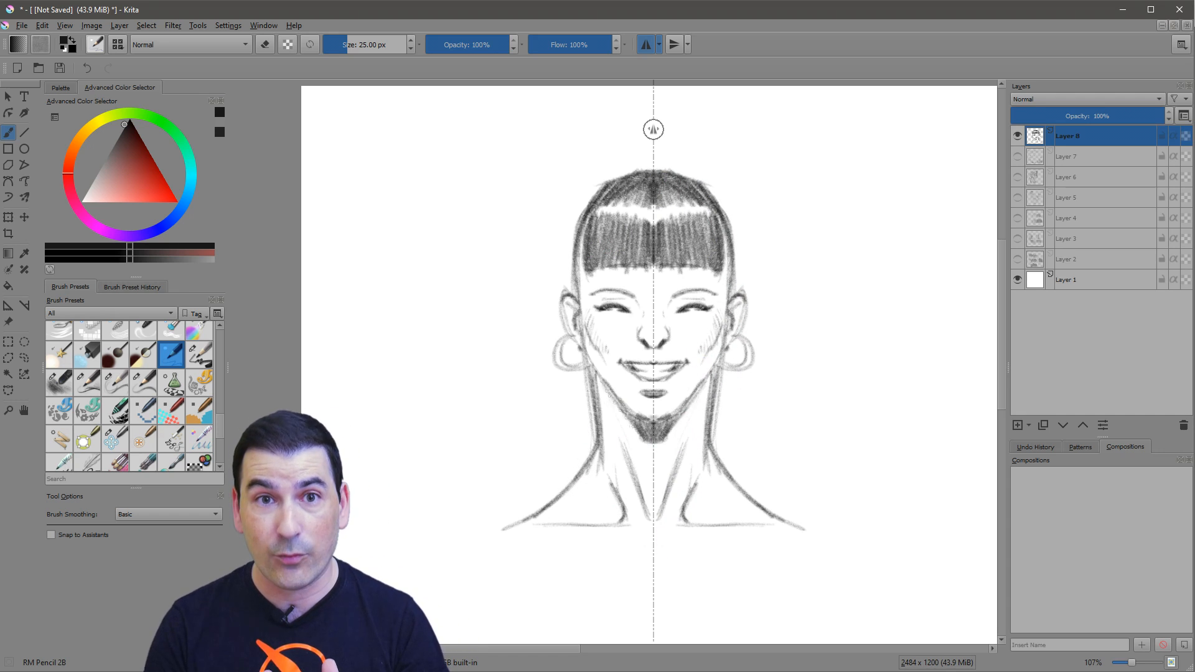
pyautogui.hotkey('ctrl', 'z')
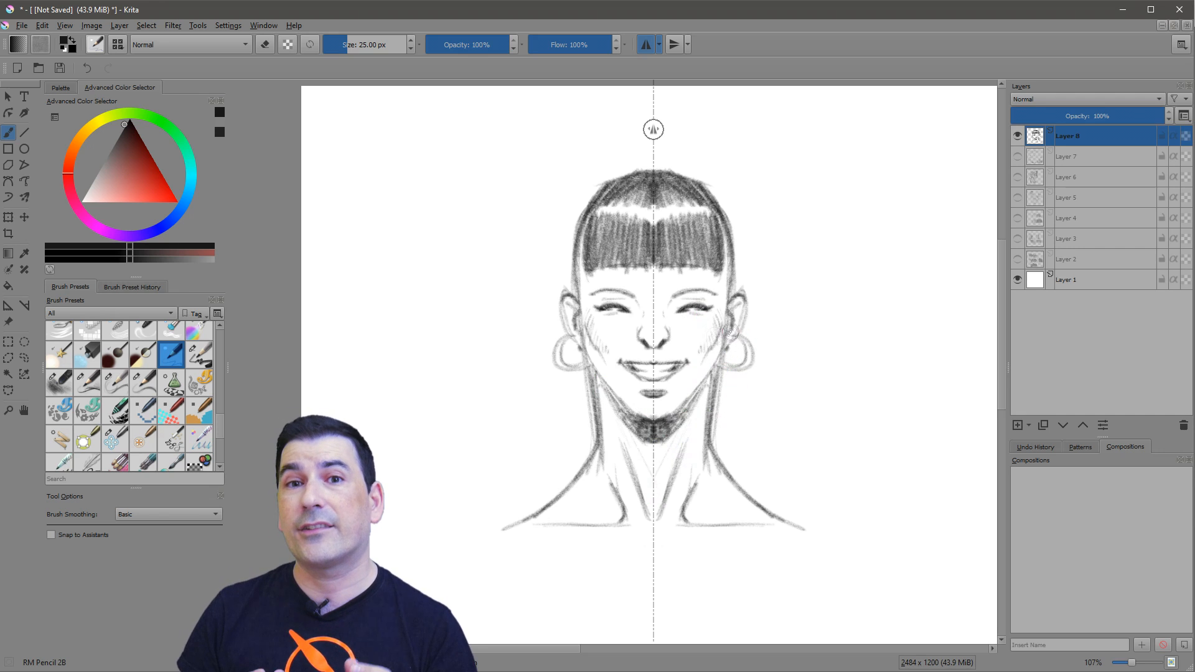
pyautogui.moveTo(663, 555)
pyautogui.mouseDown()
pyautogui.moveTo(730, 589)
pyautogui.moveTo(728, 567)
pyautogui.moveTo(714, 568)
pyautogui.moveTo(781, 615)
pyautogui.mouseUp()
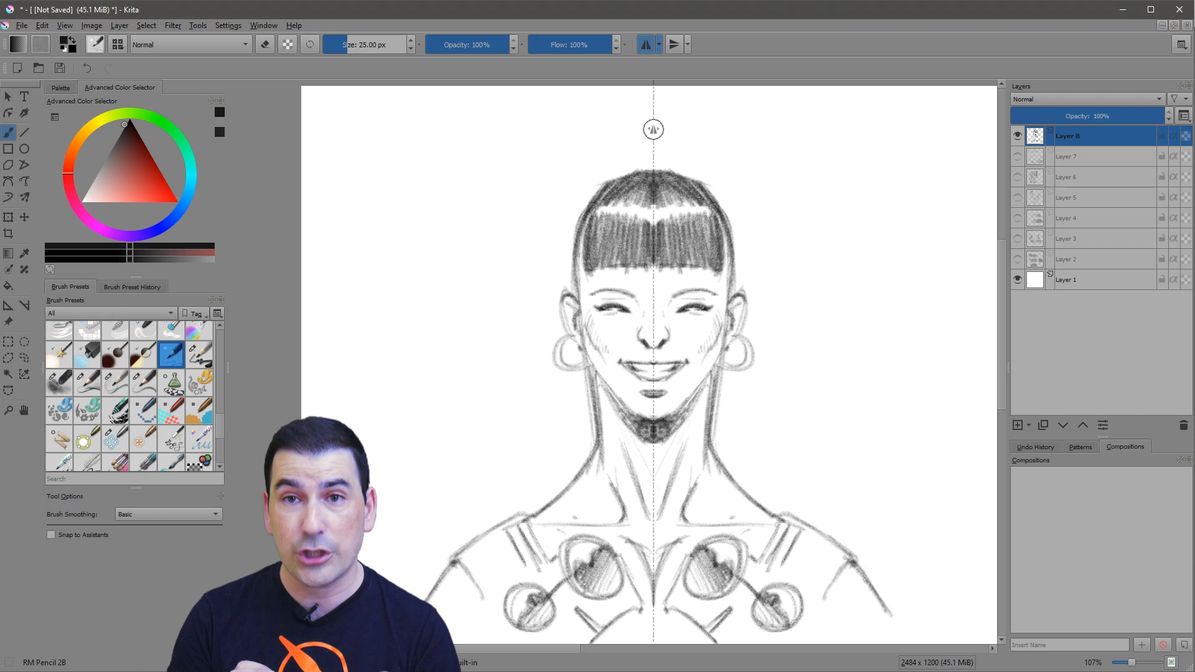
# Draw and shade a mirrored hair bun on top of the head, and switch off horizontal mirroring.
pyautogui.moveTo(662, 120); pyautogui.dragTo(708, 176)
pyautogui.moveTo(653, 129)
pyautogui.mouseDown()
pyautogui.moveTo(707, 181)
pyautogui.moveTo(654, 107)
pyautogui.mouseUp()
pyautogui.moveTo(665, 149); pyautogui.dragTo(656, 192)
pyautogui.moveTo(649, 161); pyautogui.dragTo(693, 218)
pyautogui.moveTo(685, 177)
pyautogui.mouseDown()
pyautogui.moveTo(651, 191)
pyautogui.moveTo(677, 209)
pyautogui.mouseUp()
pyautogui.moveTo(676, 168); pyautogui.dragTo(690, 219)
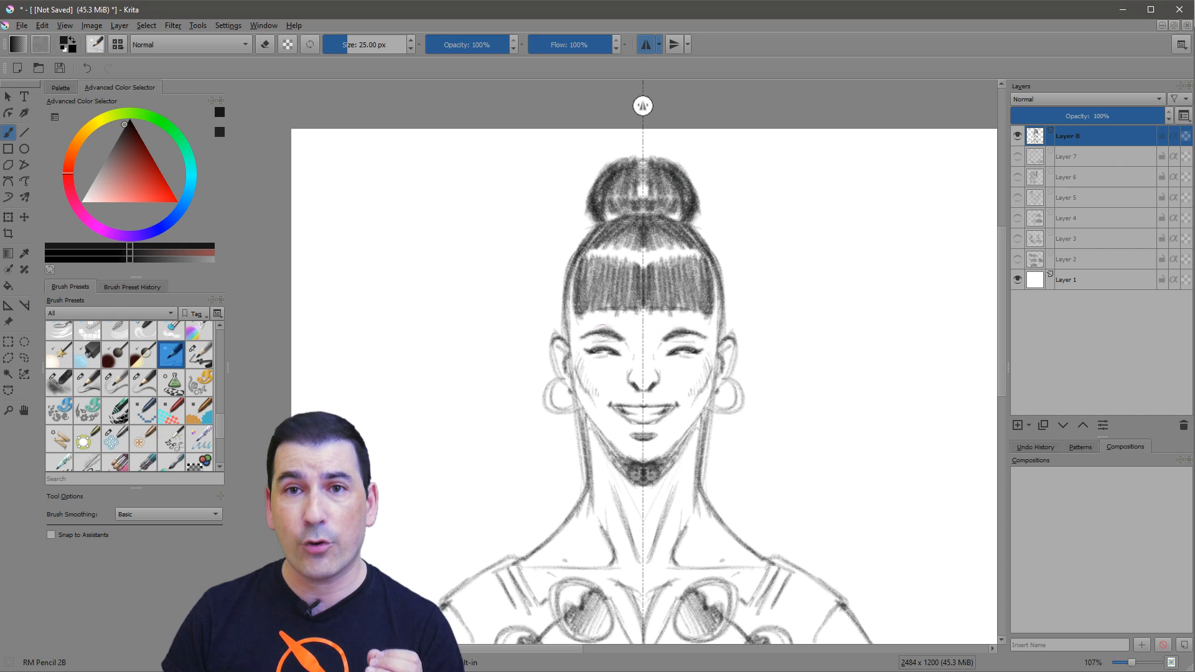
pyautogui.moveTo(671, 344); pyautogui.dragTo(704, 269)
pyautogui.moveTo(760, 270); pyautogui.dragTo(757, 283)
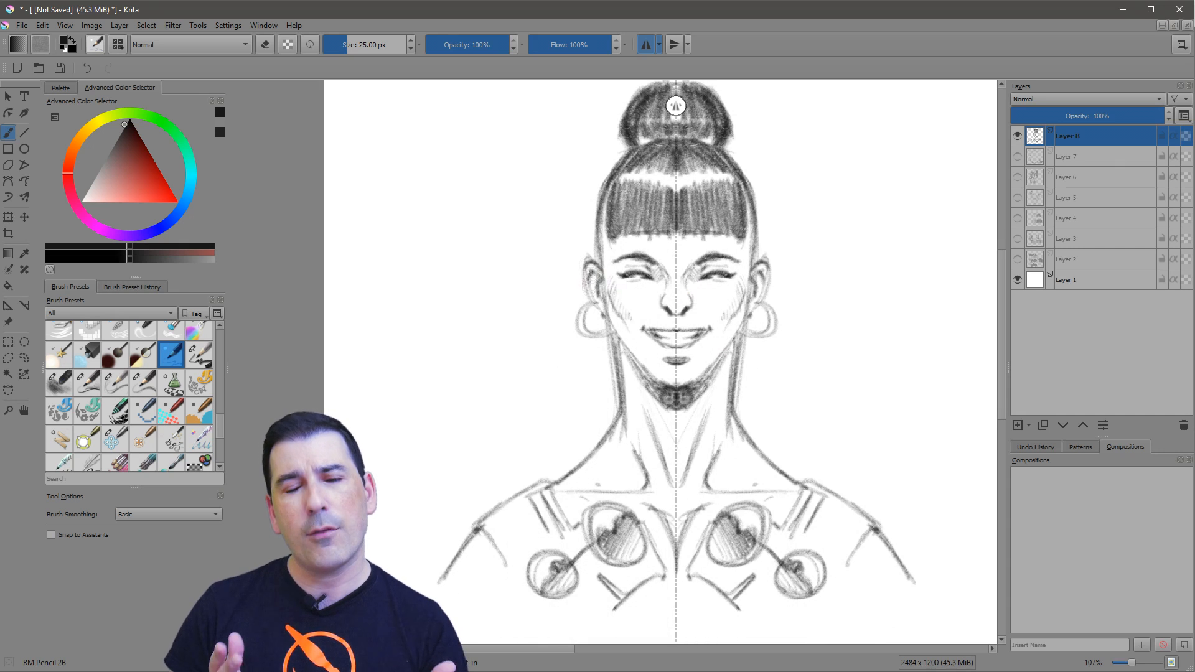
pyautogui.click(646, 45)
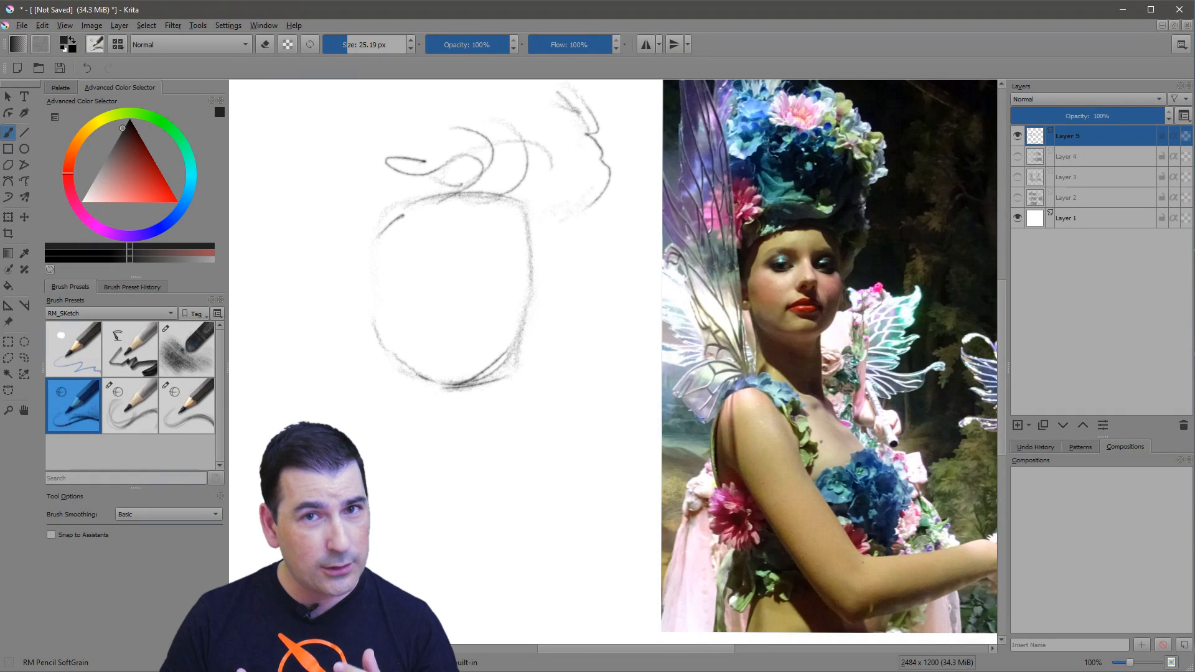
# Shade the shadow side of the headdress and the neck with RM Pencil SoftGrain, and sketch in the facial features.
pyautogui.moveTo(580, 218); pyautogui.dragTo(534, 300)
pyautogui.moveTo(528, 149); pyautogui.dragTo(583, 218)
pyautogui.moveTo(512, 100); pyautogui.dragTo(593, 163)
pyautogui.moveTo(487, 199); pyautogui.dragTo(524, 254)
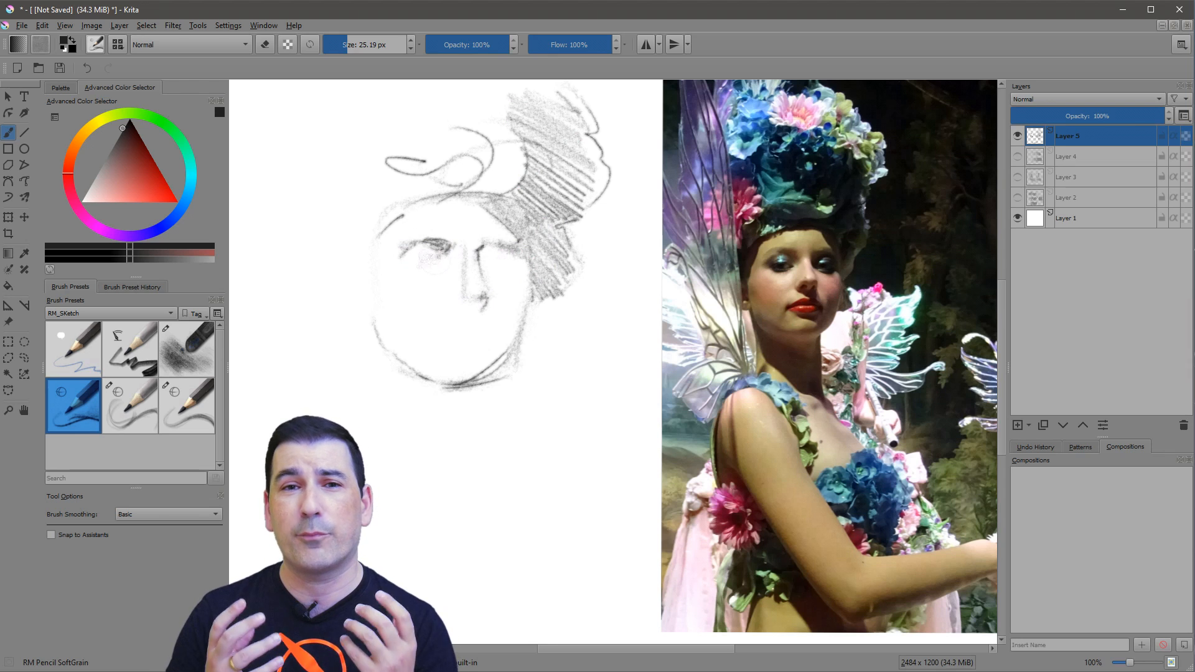
pyautogui.moveTo(388, 352); pyautogui.dragTo(483, 509)
pyautogui.moveTo(423, 443)
pyautogui.mouseDown()
pyautogui.moveTo(482, 461)
pyautogui.moveTo(483, 448)
pyautogui.mouseUp()
pyautogui.moveTo(398, 380); pyautogui.dragTo(488, 429)
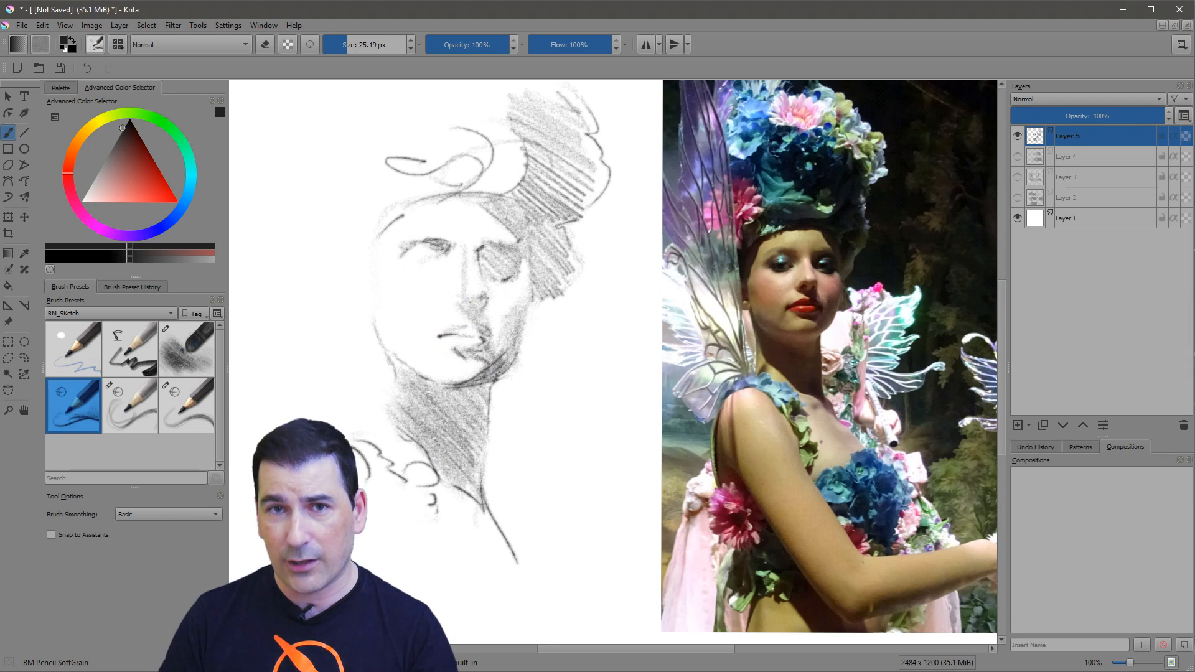
# Shade the hair around the forehead and temple, and outline the back, shoulder and long wing edge.
pyautogui.moveTo(346, 220); pyautogui.dragTo(377, 198)
pyautogui.moveTo(361, 250); pyautogui.dragTo(378, 278)
pyautogui.moveTo(374, 283); pyautogui.dragTo(403, 218)
pyautogui.moveTo(398, 225); pyautogui.dragTo(488, 203)
pyautogui.moveTo(467, 184); pyautogui.dragTo(526, 167)
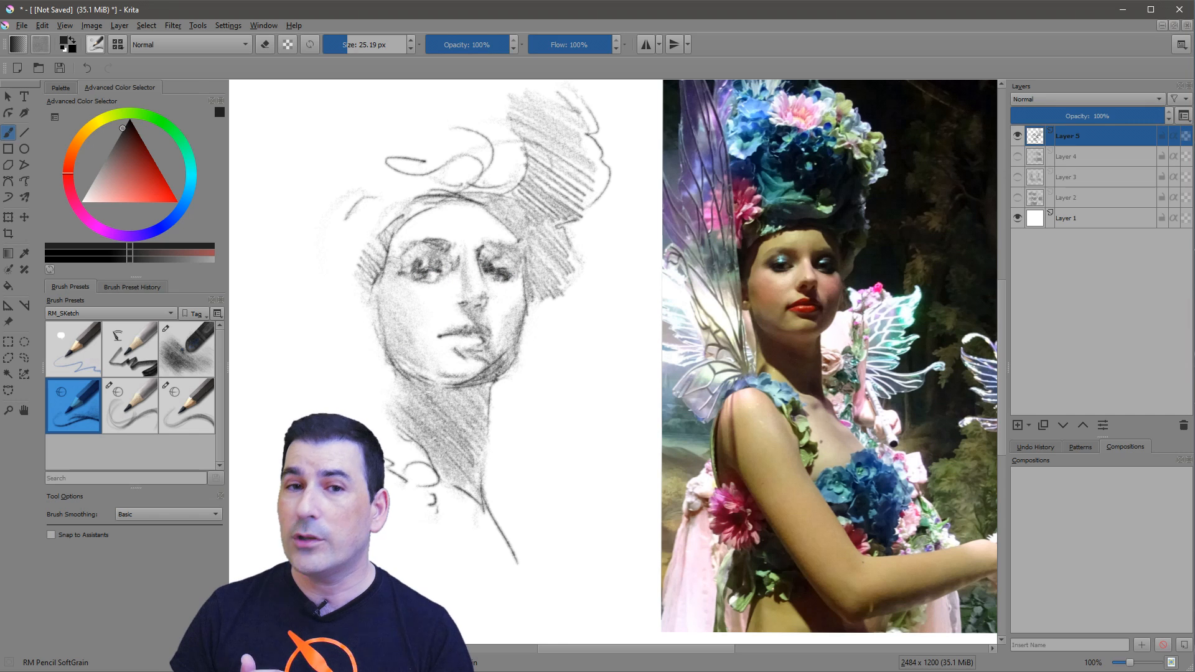
pyautogui.moveTo(560, 420); pyautogui.dragTo(526, 551)
pyautogui.moveTo(321, 186); pyautogui.dragTo(379, 392)
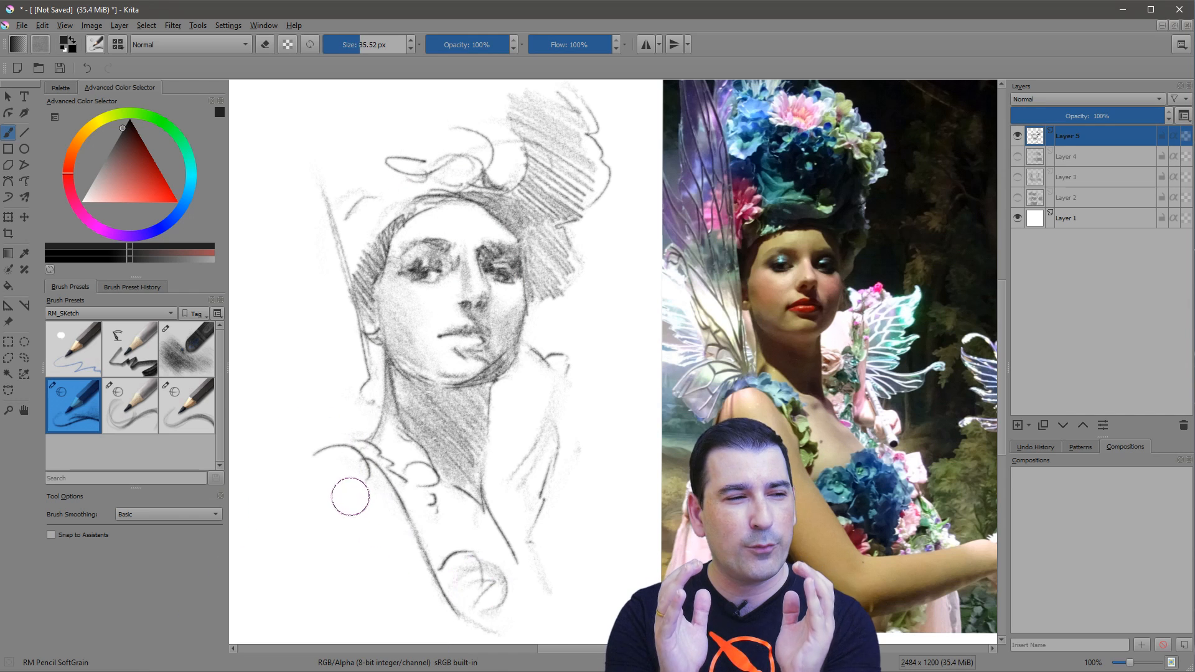
# Enlarge the SoftGrain brush and lay soft background shading beside the shoulder and wing.
pyautogui.moveTo(351, 497); pyautogui.dragTo(396, 496)
pyautogui.moveTo(318, 470)
pyautogui.mouseDown()
pyautogui.moveTo(394, 566)
pyautogui.moveTo(399, 590)
pyautogui.mouseUp()
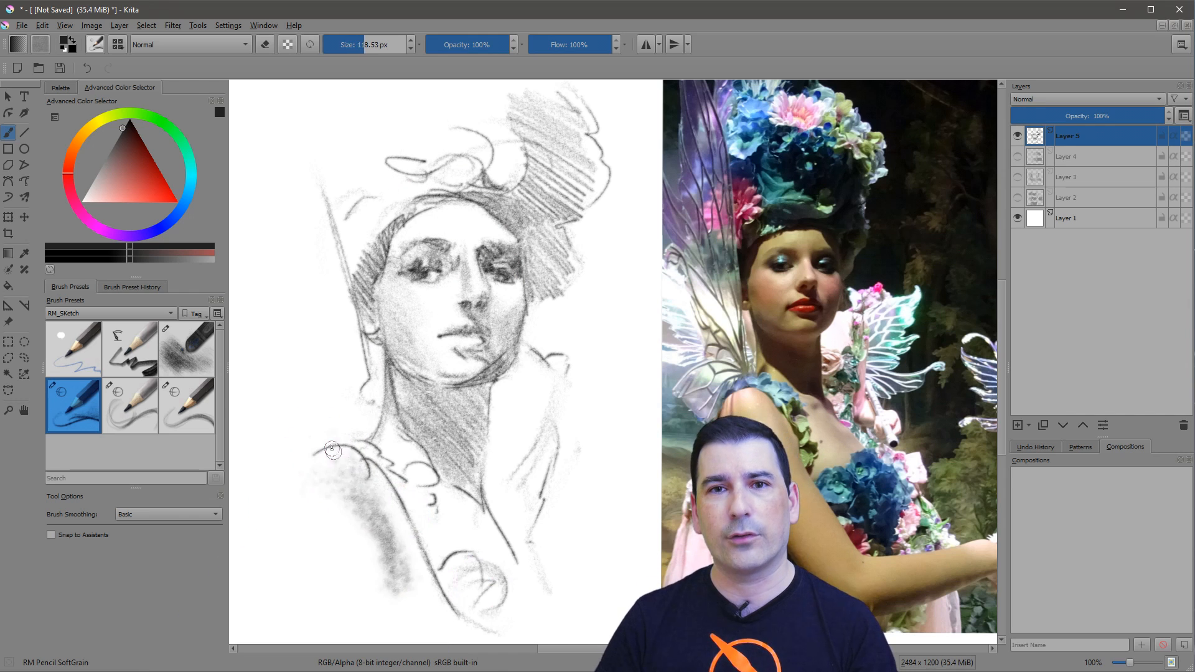
pyautogui.moveTo(333, 450)
pyautogui.mouseDown()
pyautogui.moveTo(396, 533)
pyautogui.moveTo(401, 587)
pyautogui.moveTo(330, 480)
pyautogui.moveTo(392, 606)
pyautogui.moveTo(318, 498)
pyautogui.moveTo(350, 595)
pyautogui.moveTo(357, 500)
pyautogui.mouseUp()
pyautogui.moveTo(283, 358)
pyautogui.mouseDown()
pyautogui.moveTo(359, 407)
pyautogui.moveTo(292, 280)
pyautogui.moveTo(297, 110)
pyautogui.moveTo(319, 115)
pyautogui.moveTo(250, 140)
pyautogui.moveTo(265, 178)
pyautogui.mouseUp()
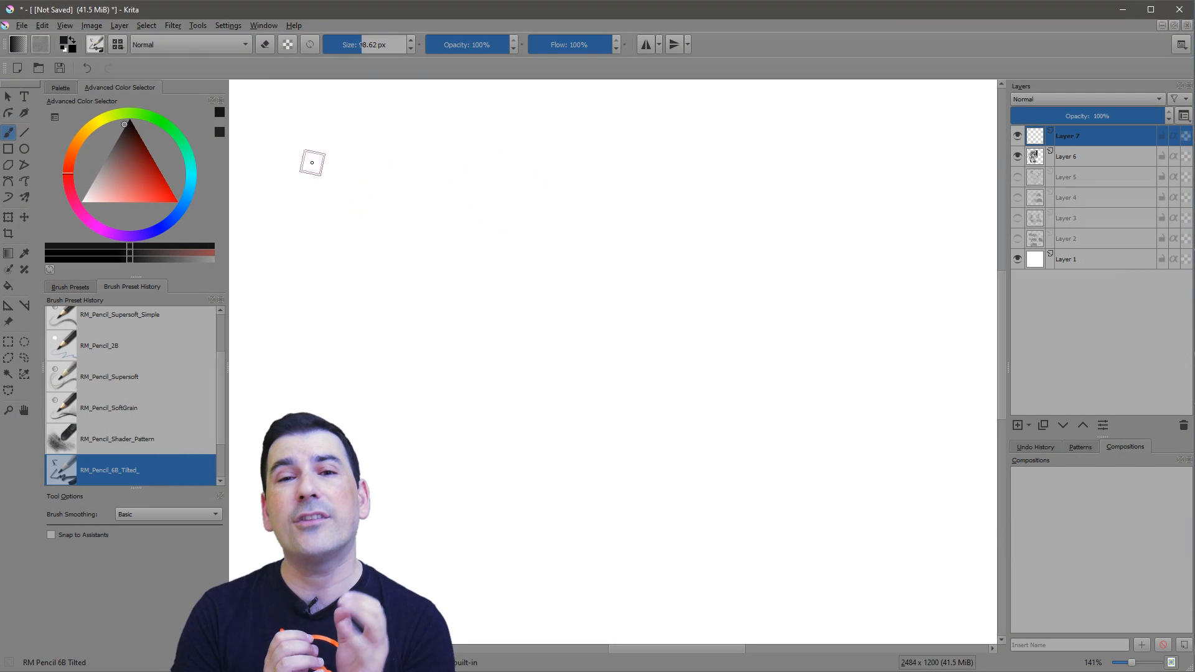
# Draw four wavy horizontal test strokes of varying thickness with the RM_Pencil_6B_Tilted brush.
pyautogui.moveTo(311, 160)
pyautogui.mouseDown()
pyautogui.moveTo(440, 190)
pyautogui.moveTo(847, 161)
pyautogui.mouseUp()
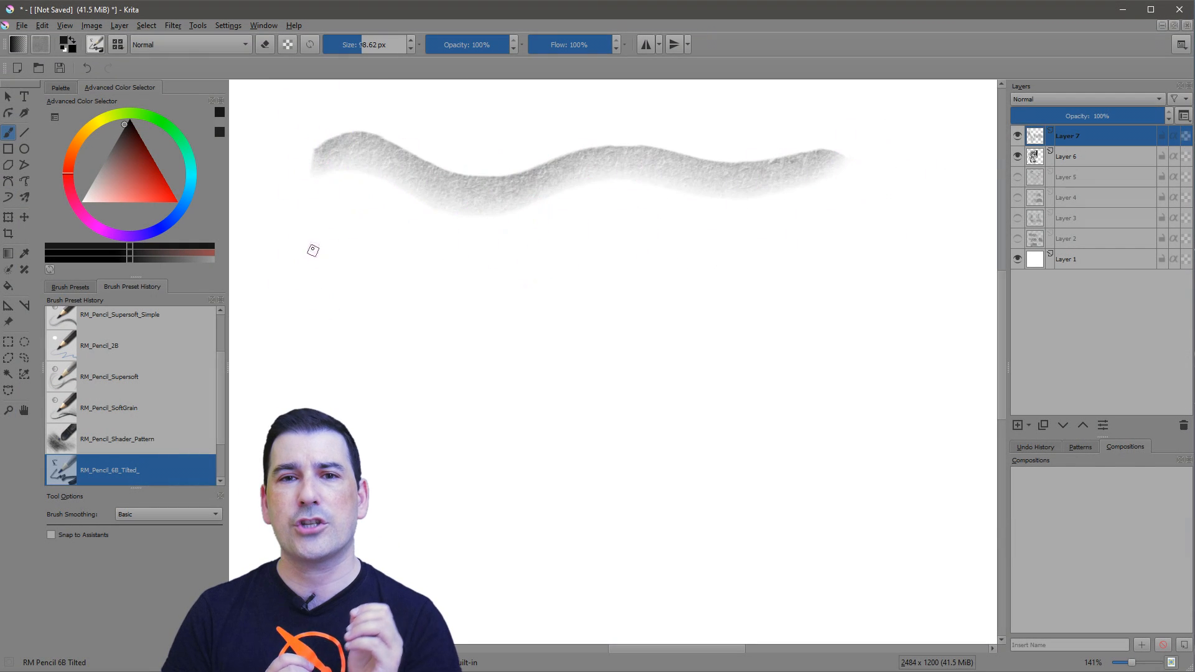
pyautogui.moveTo(321, 239)
pyautogui.mouseDown()
pyautogui.moveTo(535, 262)
pyautogui.moveTo(875, 249)
pyautogui.mouseUp()
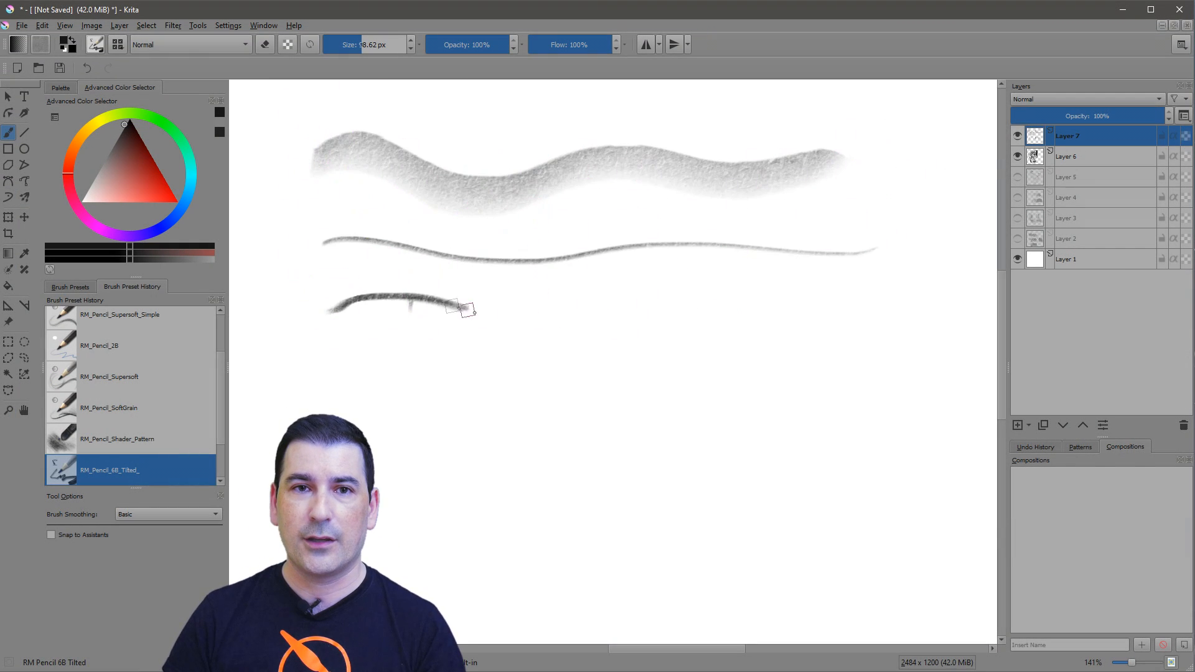
pyautogui.moveTo(466, 309); pyautogui.dragTo(853, 282)
pyautogui.moveTo(348, 349)
pyautogui.mouseDown()
pyautogui.moveTo(427, 355)
pyautogui.moveTo(616, 428)
pyautogui.moveTo(717, 386)
pyautogui.moveTo(763, 398)
pyautogui.moveTo(915, 376)
pyautogui.moveTo(921, 347)
pyautogui.mouseUp()
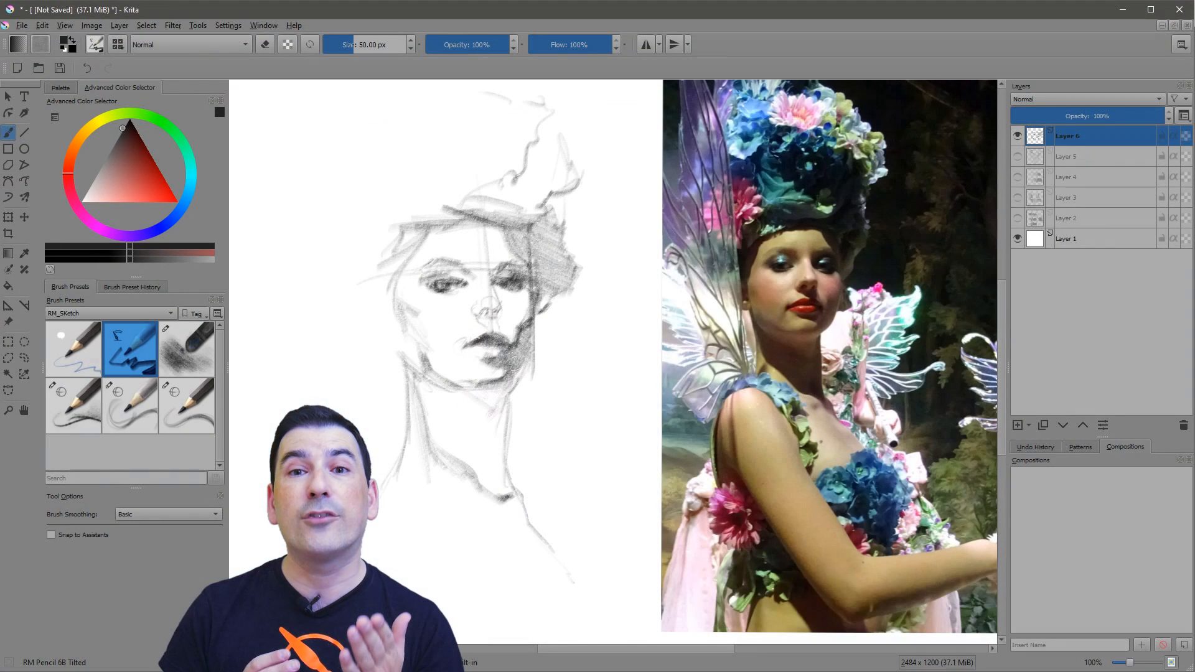
# Block in dark shading on the neck and headdress of the second portrait with RM Pencil 6B Tilted.
pyautogui.moveTo(436, 413); pyautogui.dragTo(508, 498)
pyautogui.moveTo(414, 377); pyautogui.dragTo(498, 460)
pyautogui.moveTo(402, 184); pyautogui.dragTo(492, 134)
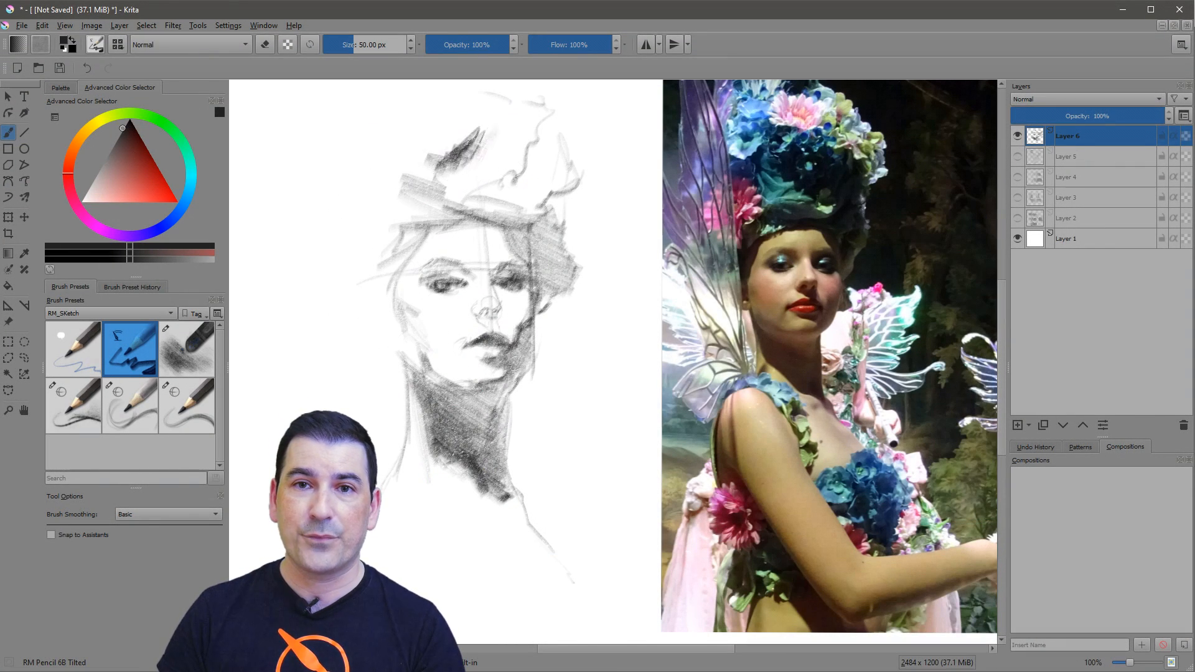
pyautogui.moveTo(448, 168); pyautogui.dragTo(548, 153)
pyautogui.moveTo(451, 178); pyautogui.dragTo(548, 205)
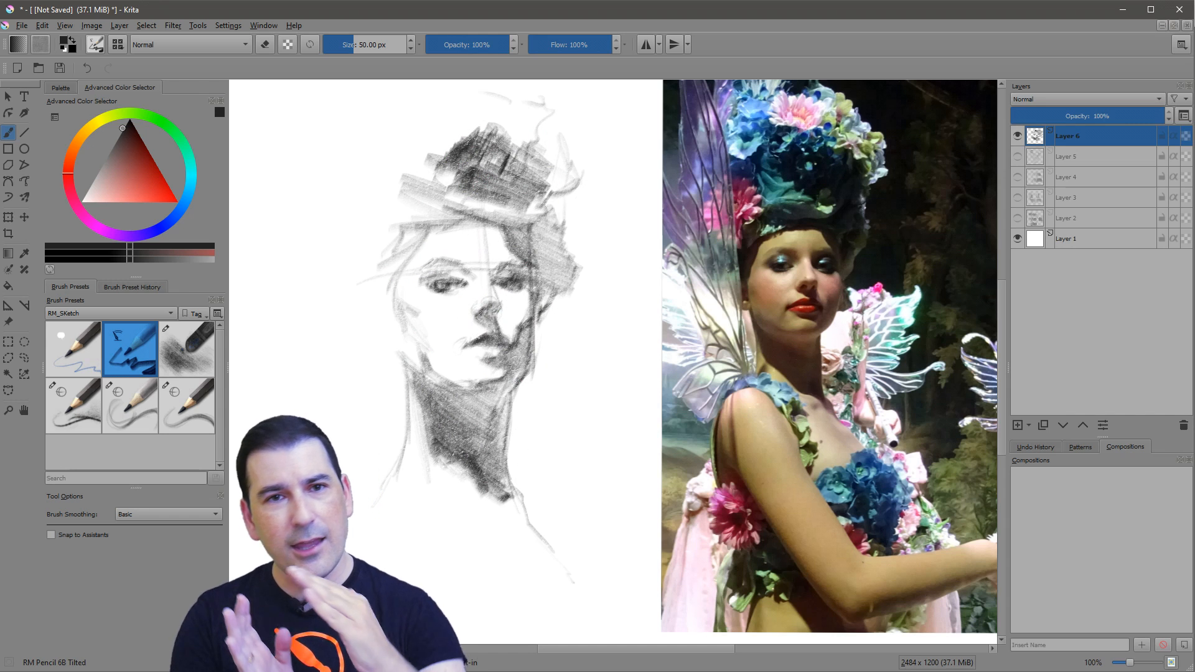
# Darken the hair around both sides of the face, the brow area and the shadowed cheek with broad pencil strokes.
pyautogui.moveTo(428, 231); pyautogui.dragTo(387, 302)
pyautogui.moveTo(425, 239)
pyautogui.mouseDown()
pyautogui.moveTo(511, 221)
pyautogui.moveTo(547, 287)
pyautogui.mouseUp()
pyautogui.moveTo(538, 221); pyautogui.dragTo(571, 292)
pyautogui.moveTo(554, 309); pyautogui.dragTo(541, 341)
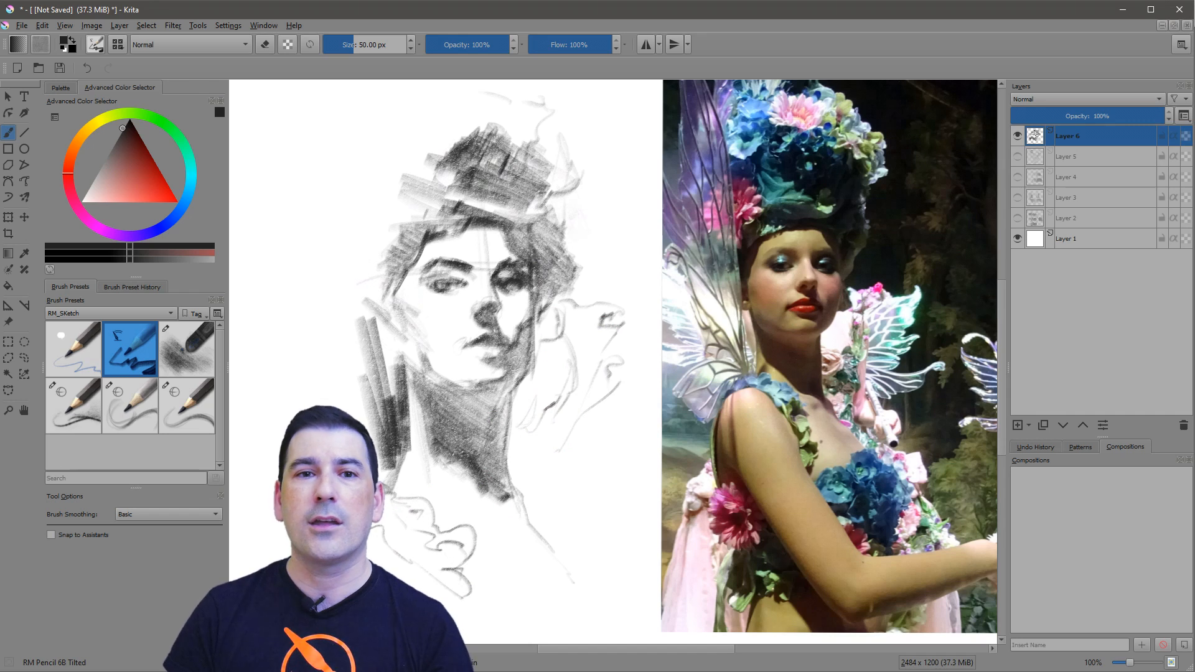
pyautogui.moveTo(540, 215); pyautogui.dragTo(560, 293)
pyautogui.moveTo(573, 212); pyautogui.dragTo(584, 256)
pyautogui.moveTo(539, 239); pyautogui.dragTo(530, 336)
pyautogui.moveTo(423, 261); pyautogui.dragTo(535, 218)
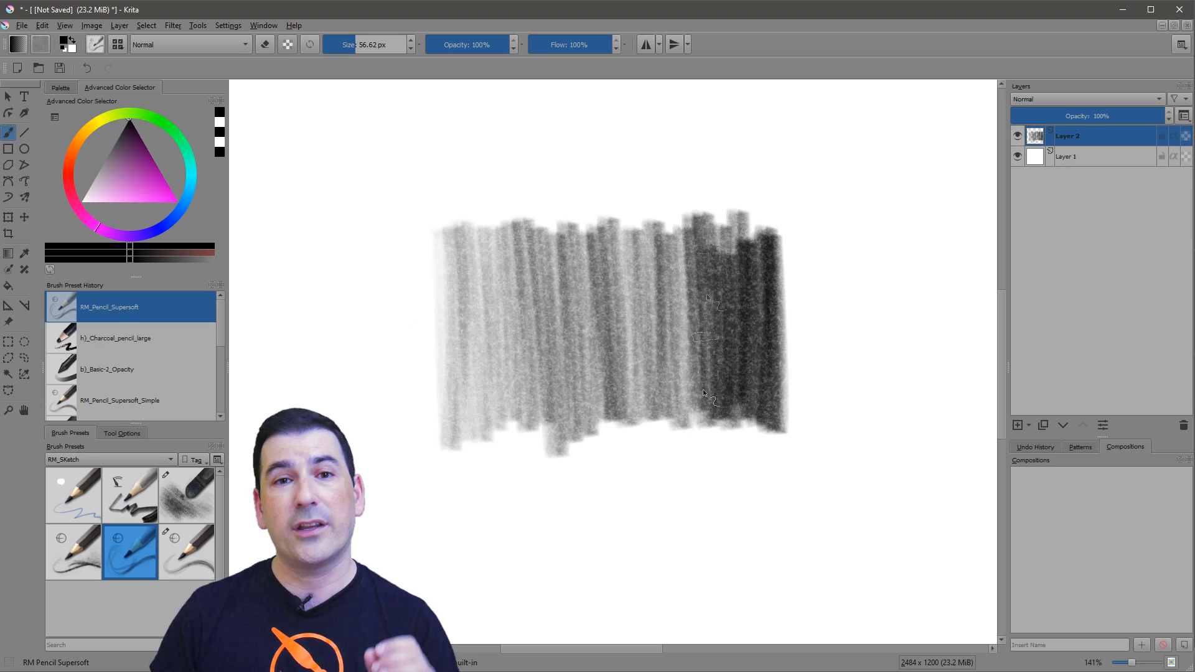
# Shade a dark test block with RM Pencil Supersoft and enable Invert Pattern in the brush's texture options.
pyautogui.moveTo(660, 237)
pyautogui.mouseDown()
pyautogui.moveTo(633, 375)
pyautogui.moveTo(575, 249)
pyautogui.moveTo(518, 259)
pyautogui.moveTo(473, 374)
pyautogui.moveTo(541, 268)
pyautogui.moveTo(691, 337)
pyautogui.moveTo(760, 430)
pyautogui.mouseUp()
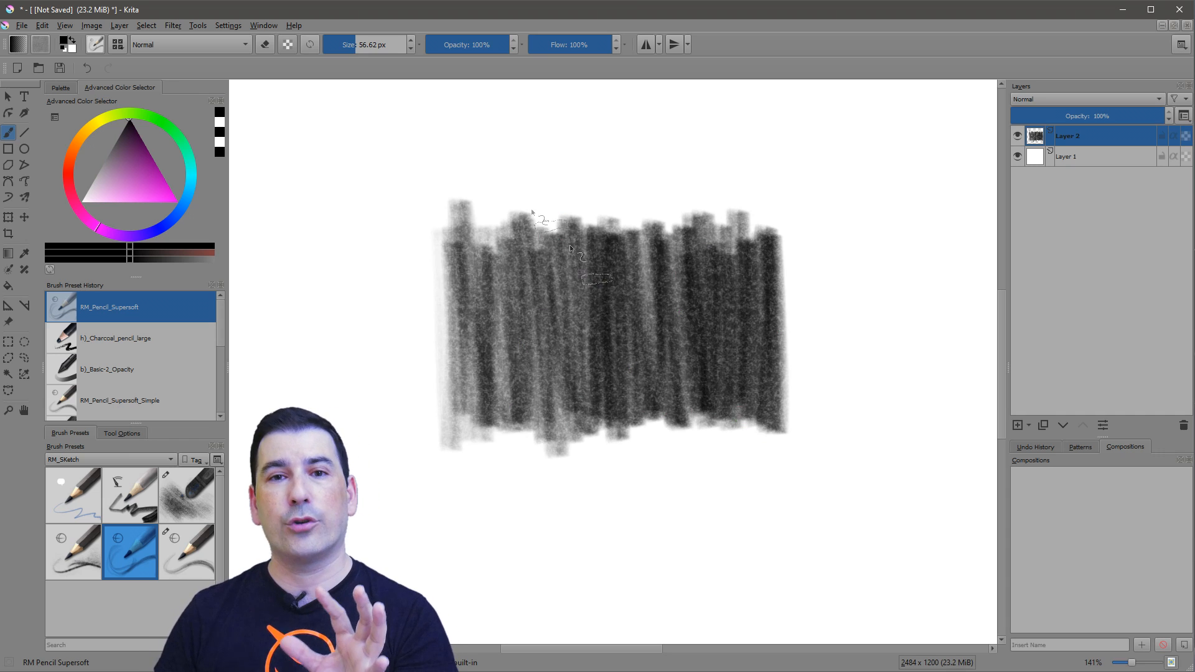
pyautogui.click(95, 45)
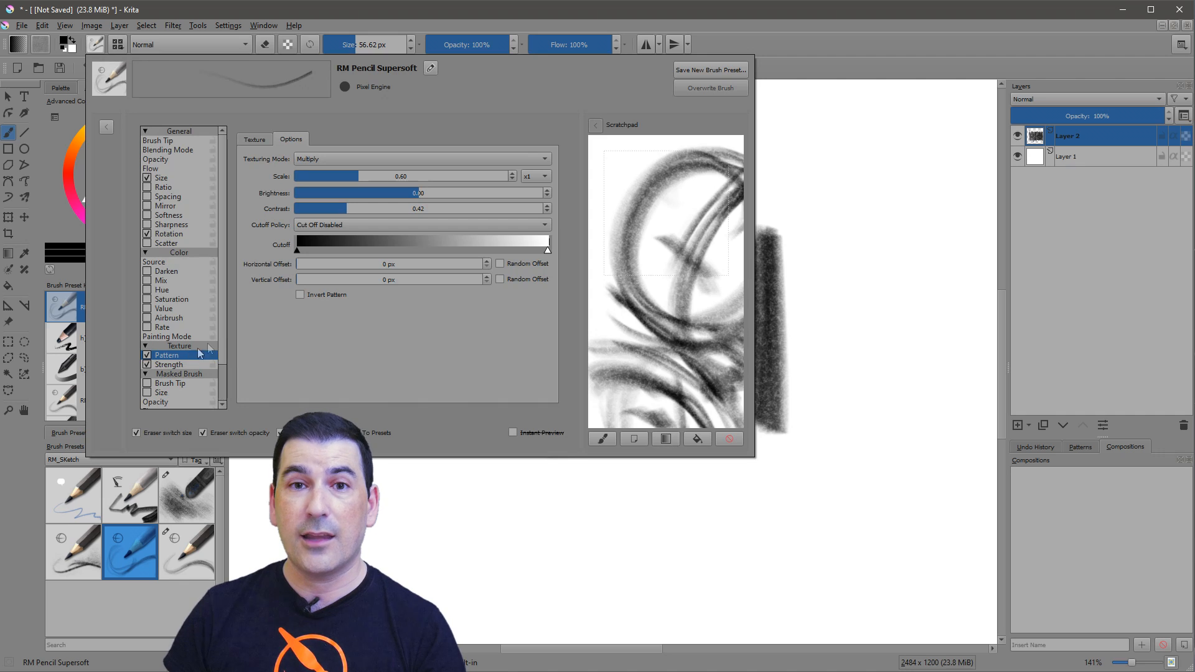
pyautogui.click(300, 295)
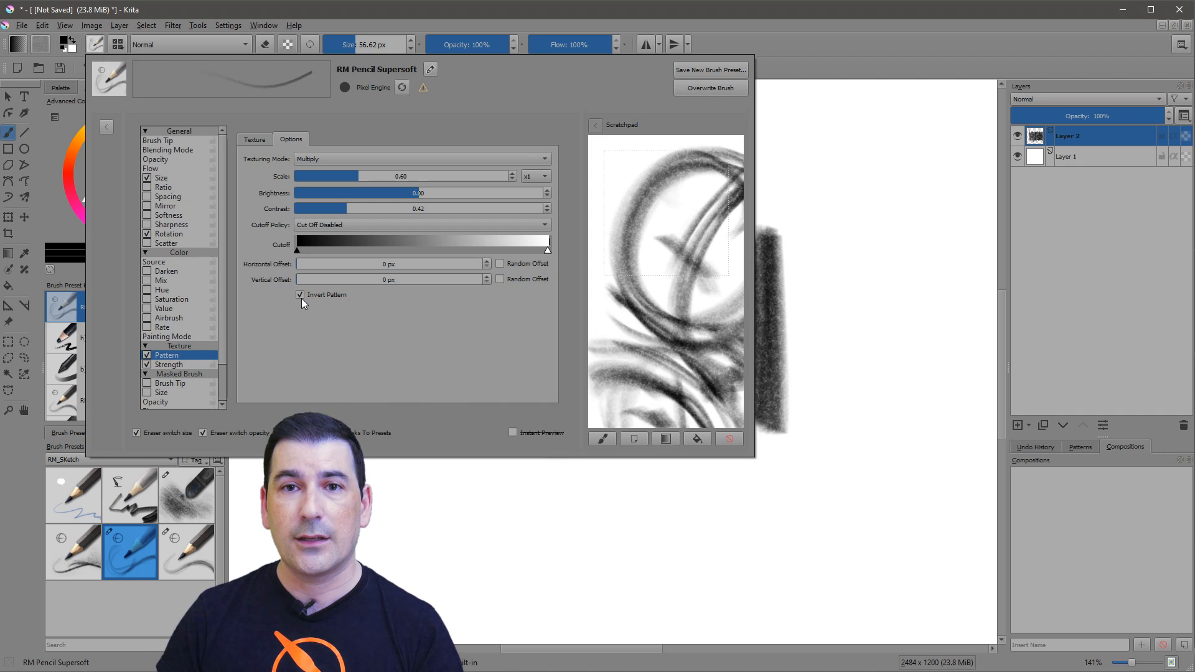
pyautogui.click(404, 496)
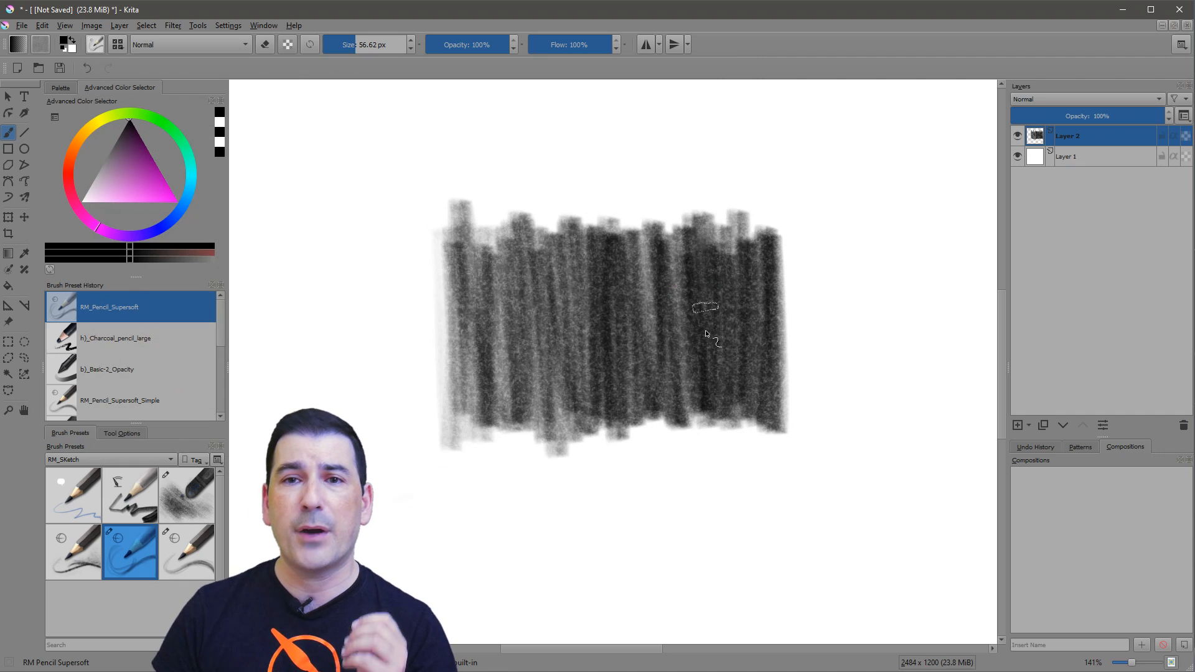
# Swap the foreground and background colours and stroke over the dark block with the inverted-pattern brush.
pyautogui.moveTo(706, 335); pyautogui.dragTo(698, 319)
pyautogui.press('x')
pyautogui.moveTo(685, 221)
pyautogui.mouseDown()
pyautogui.moveTo(687, 374)
pyautogui.moveTo(694, 236)
pyautogui.moveTo(702, 250)
pyautogui.moveTo(675, 405)
pyautogui.moveTo(665, 240)
pyautogui.mouseUp()
pyautogui.moveTo(689, 335)
pyautogui.mouseDown()
pyautogui.moveTo(725, 370)
pyautogui.moveTo(697, 410)
pyautogui.mouseUp()
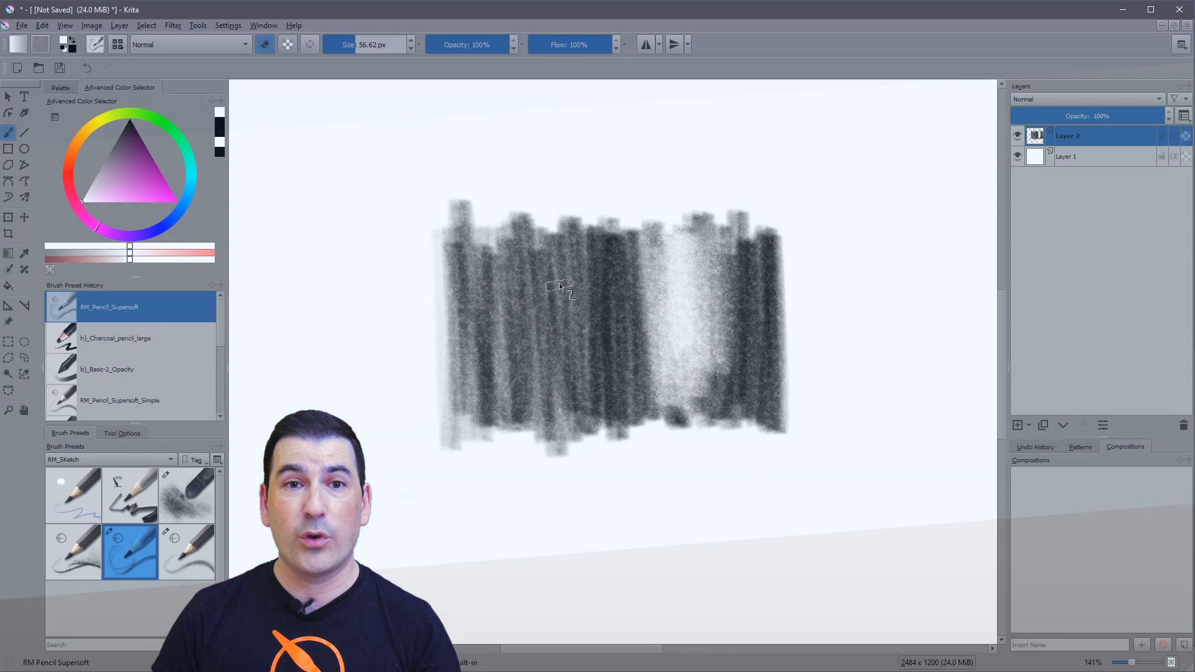
pyautogui.moveTo(560, 288)
pyautogui.mouseDown()
pyautogui.moveTo(597, 398)
pyautogui.moveTo(589, 255)
pyautogui.moveTo(566, 374)
pyautogui.moveTo(551, 249)
pyautogui.moveTo(591, 311)
pyautogui.mouseUp()
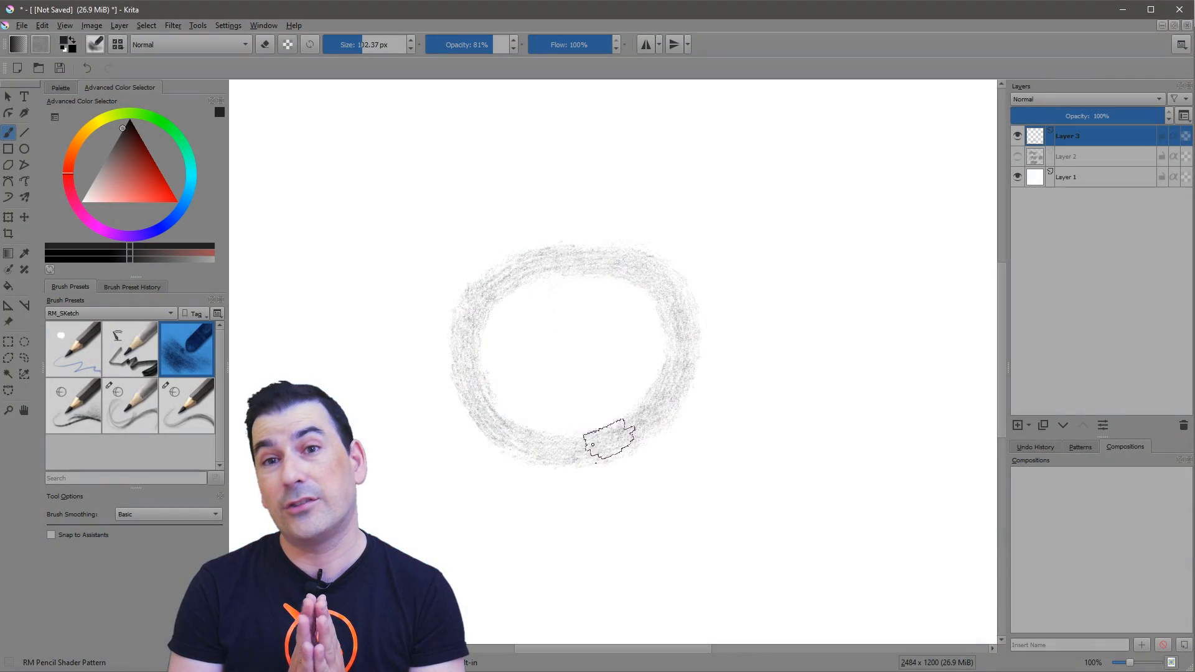
pyautogui.moveTo(608, 435)
pyautogui.mouseDown()
pyautogui.moveTo(672, 325)
pyautogui.moveTo(644, 325)
pyautogui.moveTo(598, 398)
pyautogui.moveTo(506, 379)
pyautogui.moveTo(585, 287)
pyautogui.moveTo(590, 315)
pyautogui.moveTo(504, 389)
pyautogui.moveTo(622, 283)
pyautogui.moveTo(685, 355)
pyautogui.moveTo(624, 396)
pyautogui.moveTo(529, 405)
pyautogui.moveTo(604, 261)
pyautogui.moveTo(653, 349)
pyautogui.moveTo(539, 398)
pyautogui.moveTo(771, 486)
pyautogui.moveTo(591, 491)
pyautogui.moveTo(766, 464)
pyautogui.moveTo(803, 476)
pyautogui.moveTo(778, 491)
pyautogui.moveTo(819, 510)
pyautogui.moveTo(865, 486)
pyautogui.moveTo(848, 529)
pyautogui.moveTo(653, 517)
pyautogui.moveTo(634, 467)
pyautogui.moveTo(542, 455)
pyautogui.moveTo(548, 442)
pyautogui.moveTo(515, 430)
pyautogui.mouseUp()
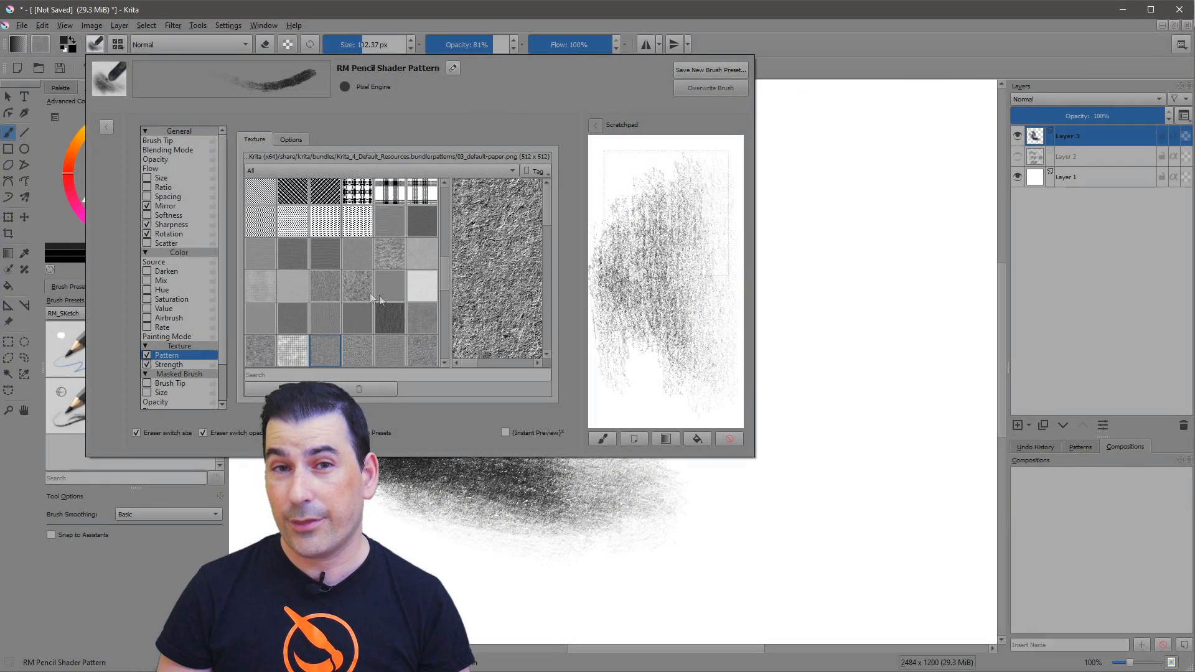
# Choose a different texture pattern for the RM Pencil Shader Pattern brush and shade a test patch beside the sphere.
pyautogui.scroll(-2, 446, 287)
pyautogui.scroll(-3, 445, 286)
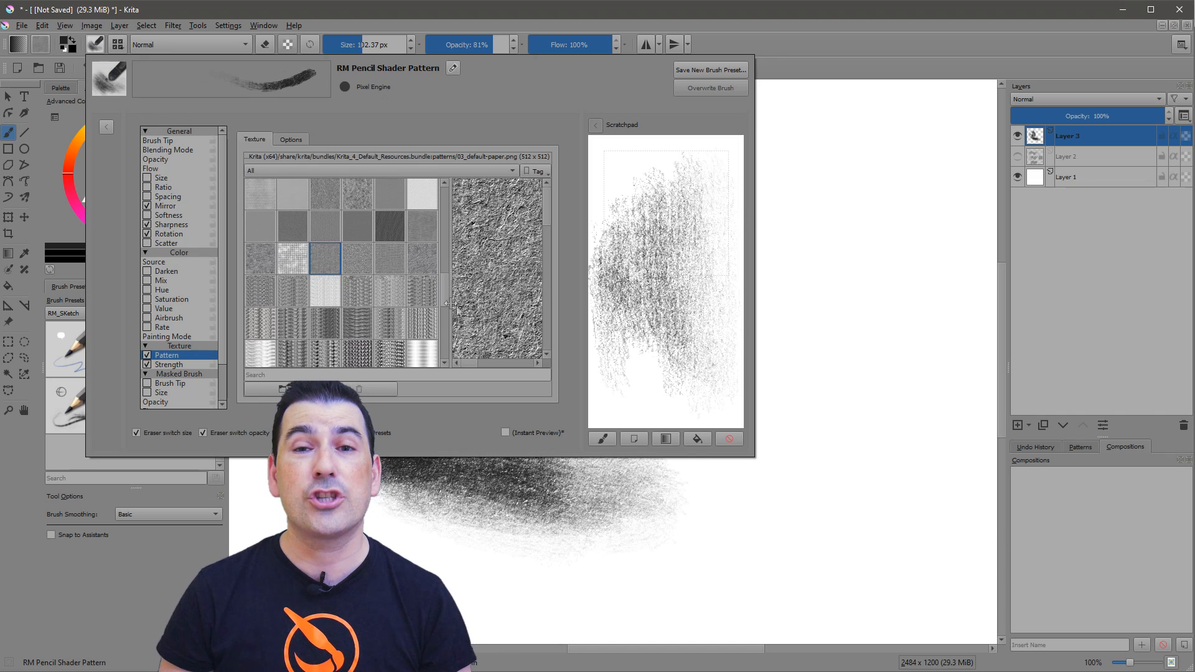
pyautogui.click(293, 324)
pyautogui.click(602, 526)
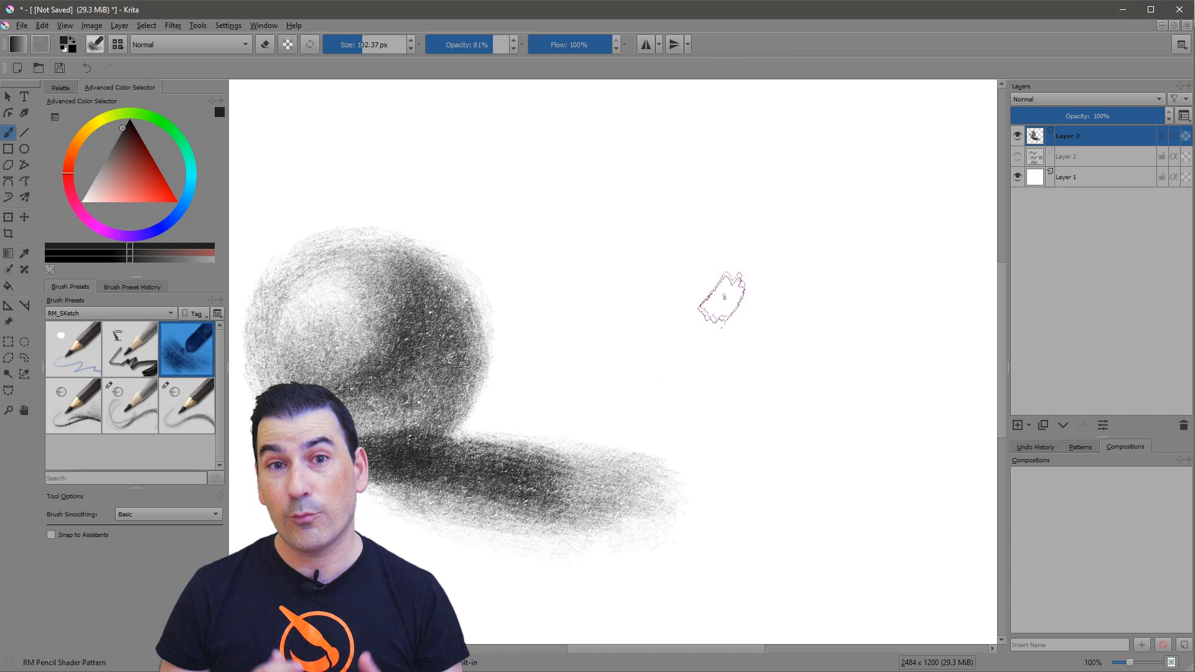
pyautogui.moveTo(722, 297)
pyautogui.mouseDown()
pyautogui.moveTo(765, 276)
pyautogui.moveTo(675, 385)
pyautogui.moveTo(728, 287)
pyautogui.moveTo(716, 349)
pyautogui.moveTo(778, 349)
pyautogui.moveTo(756, 288)
pyautogui.moveTo(778, 385)
pyautogui.moveTo(703, 348)
pyautogui.moveTo(859, 473)
pyautogui.moveTo(777, 440)
pyautogui.moveTo(871, 498)
pyautogui.moveTo(809, 460)
pyautogui.moveTo(841, 448)
pyautogui.mouseUp()
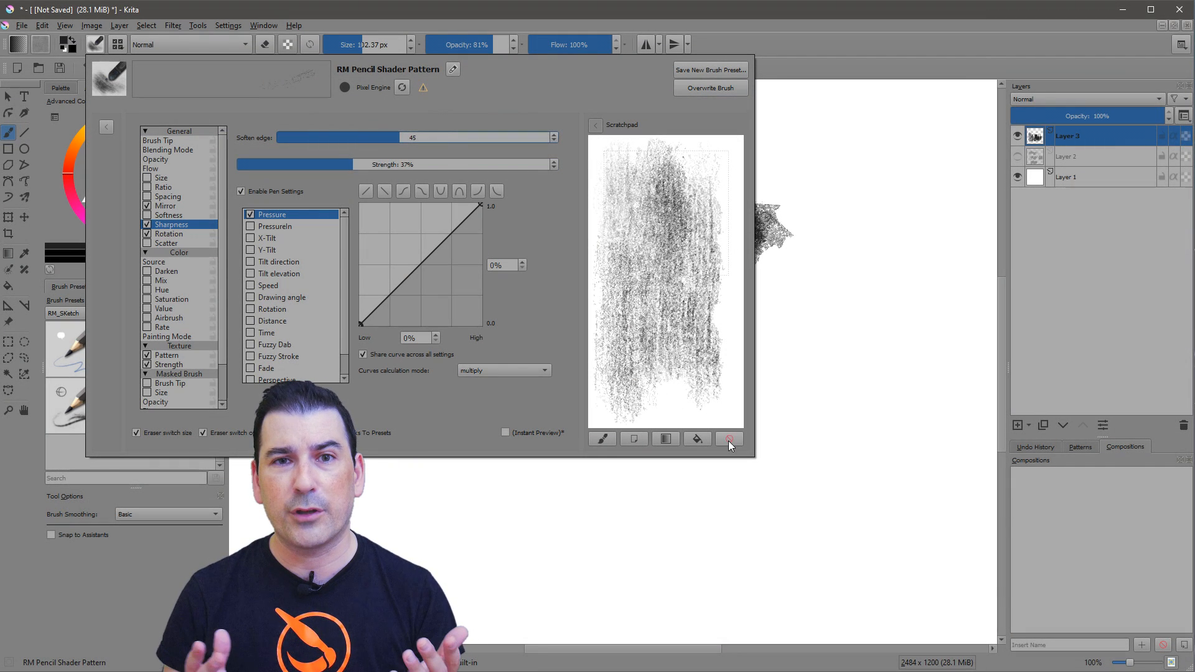
# Clear the scratchpad, test the brush's Sharpness settings there, and shade a comparison row below the dark one on the canvas.
pyautogui.click(729, 441)
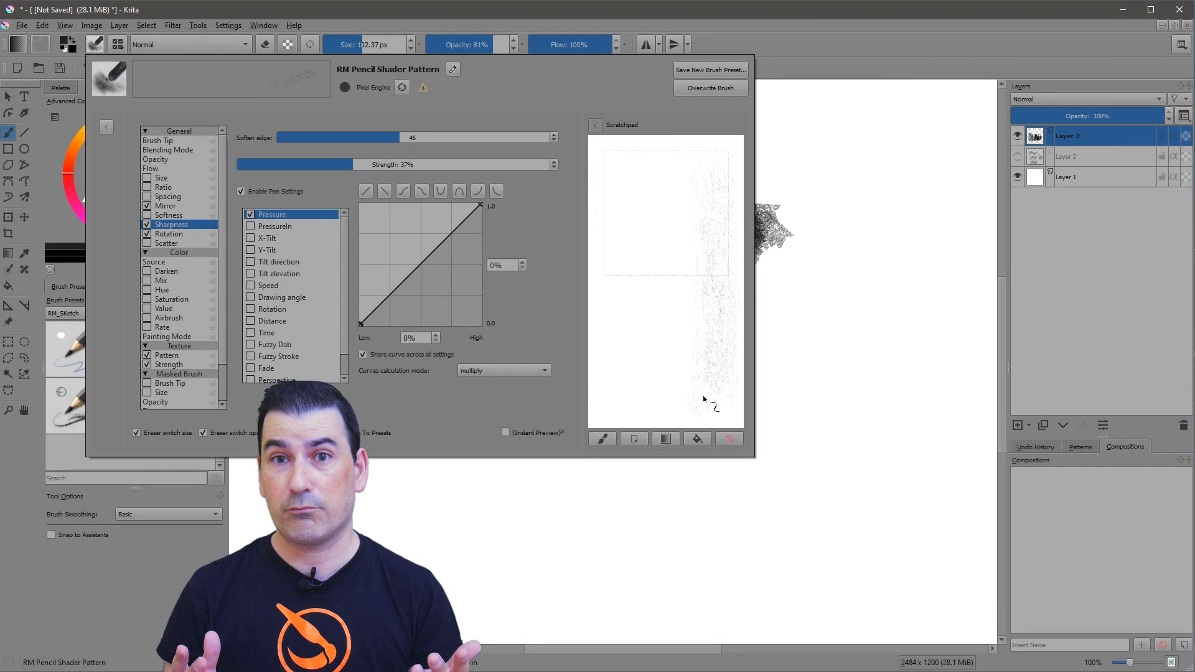
pyautogui.moveTo(704, 399)
pyautogui.mouseDown()
pyautogui.moveTo(683, 349)
pyautogui.moveTo(610, 320)
pyautogui.mouseUp()
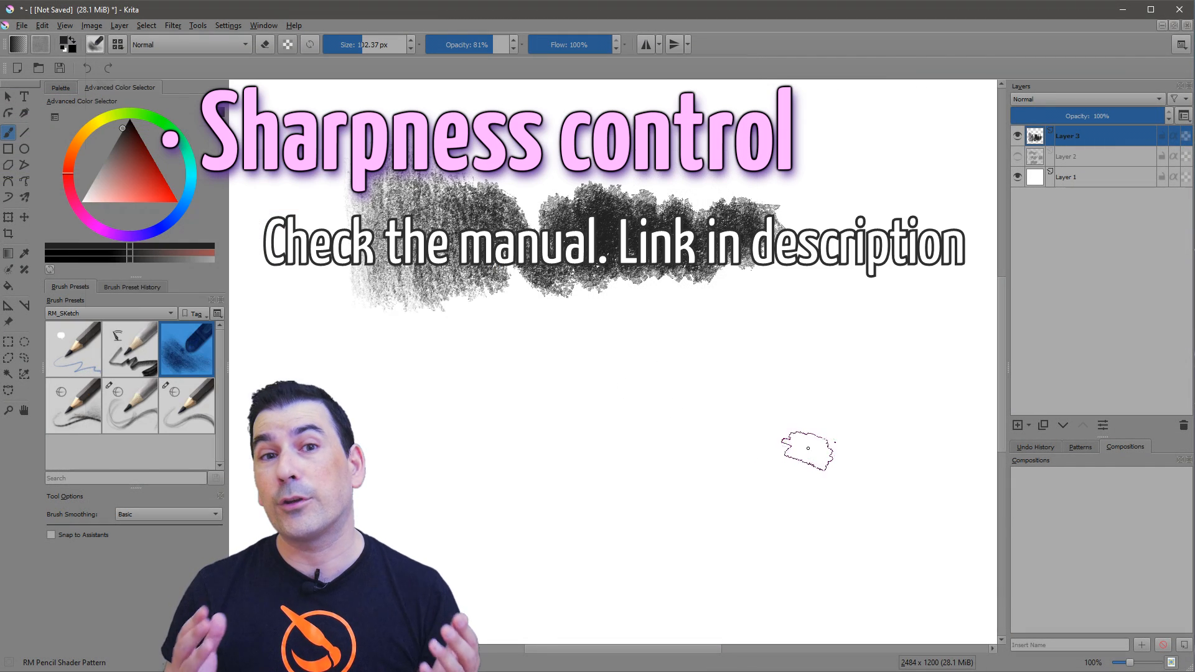
pyautogui.click(808, 448)
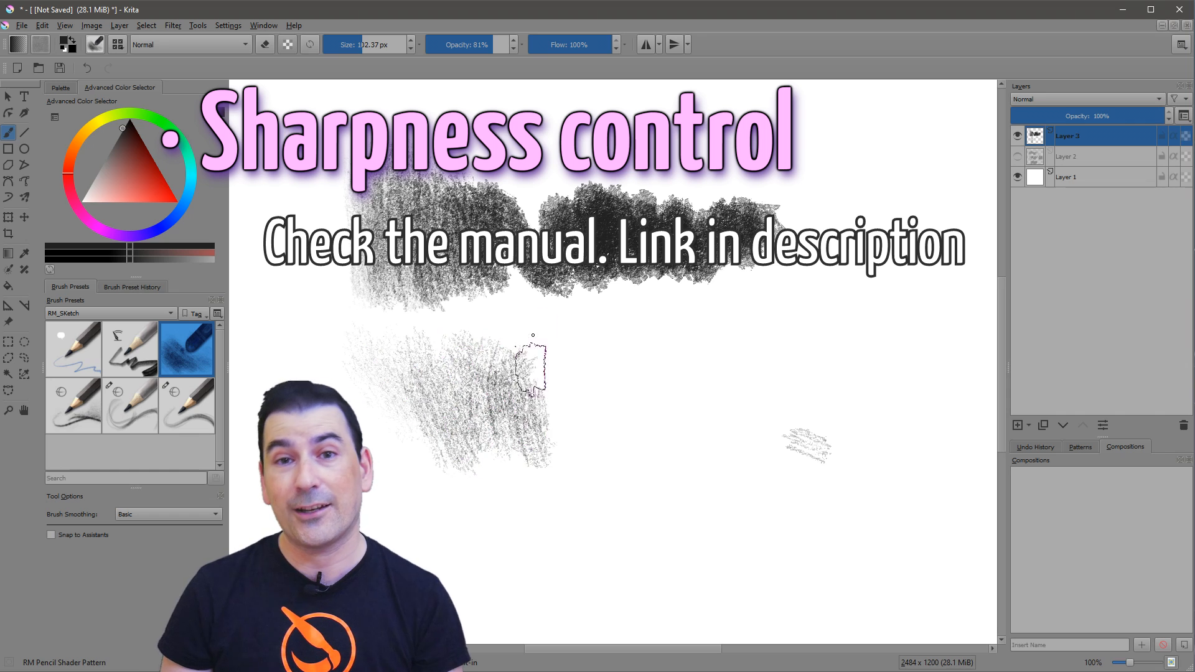
pyautogui.moveTo(530, 370)
pyautogui.mouseDown()
pyautogui.moveTo(616, 423)
pyautogui.moveTo(709, 337)
pyautogui.mouseUp()
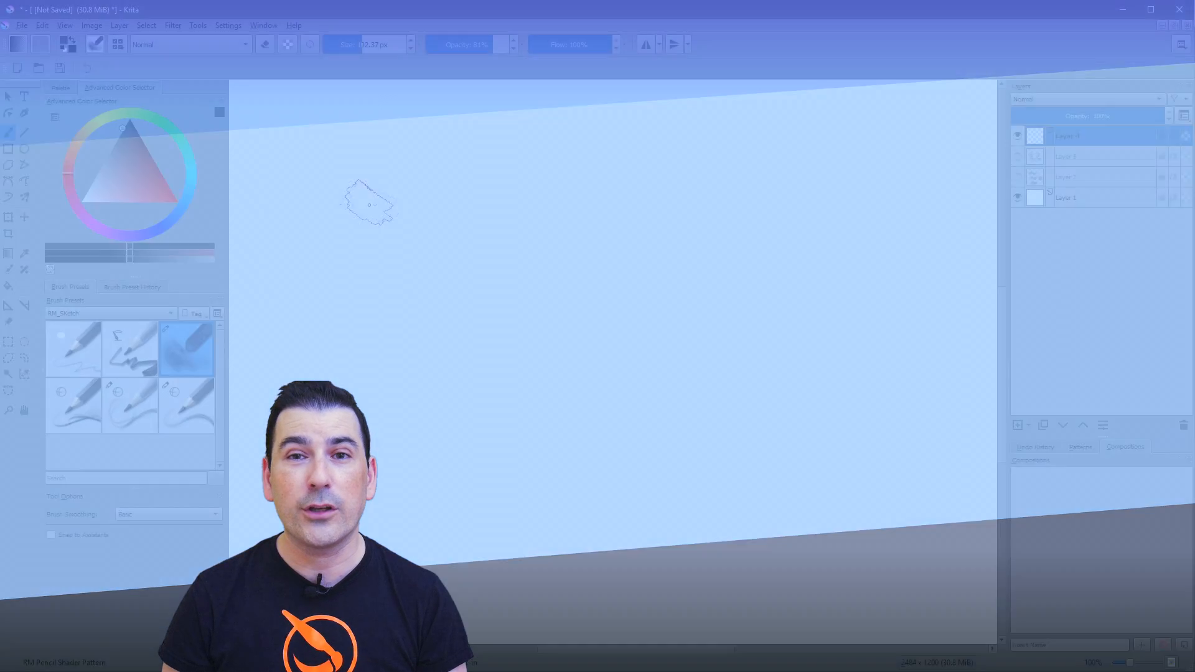
# Shade a light-to-dark test row across the empty canvas with RM Pencil Shader Pattern.
pyautogui.moveTo(366, 200)
pyautogui.mouseDown()
pyautogui.moveTo(416, 264)
pyautogui.moveTo(412, 219)
pyautogui.moveTo(490, 210)
pyautogui.moveTo(663, 296)
pyautogui.moveTo(673, 246)
pyautogui.moveTo(702, 217)
pyautogui.moveTo(809, 274)
pyautogui.mouseUp()
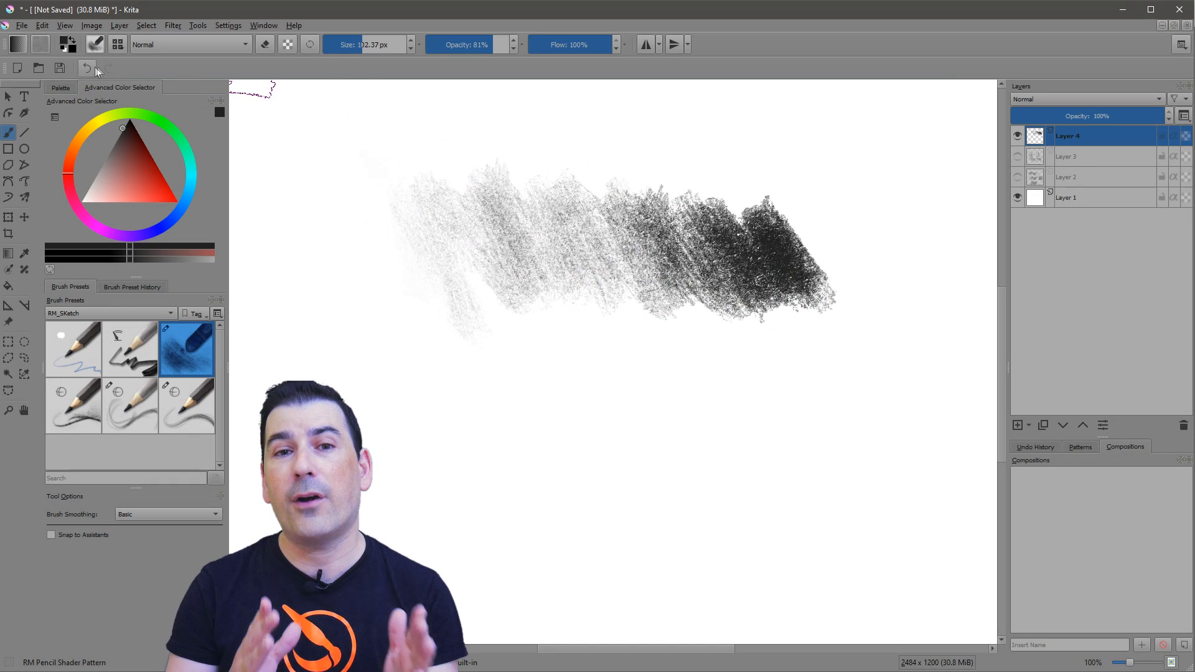
# Switch the brush tip to Auto with 22% density and shade a light-to-dark comparison row below the first.
pyautogui.click(94, 46)
pyautogui.click(242, 133)
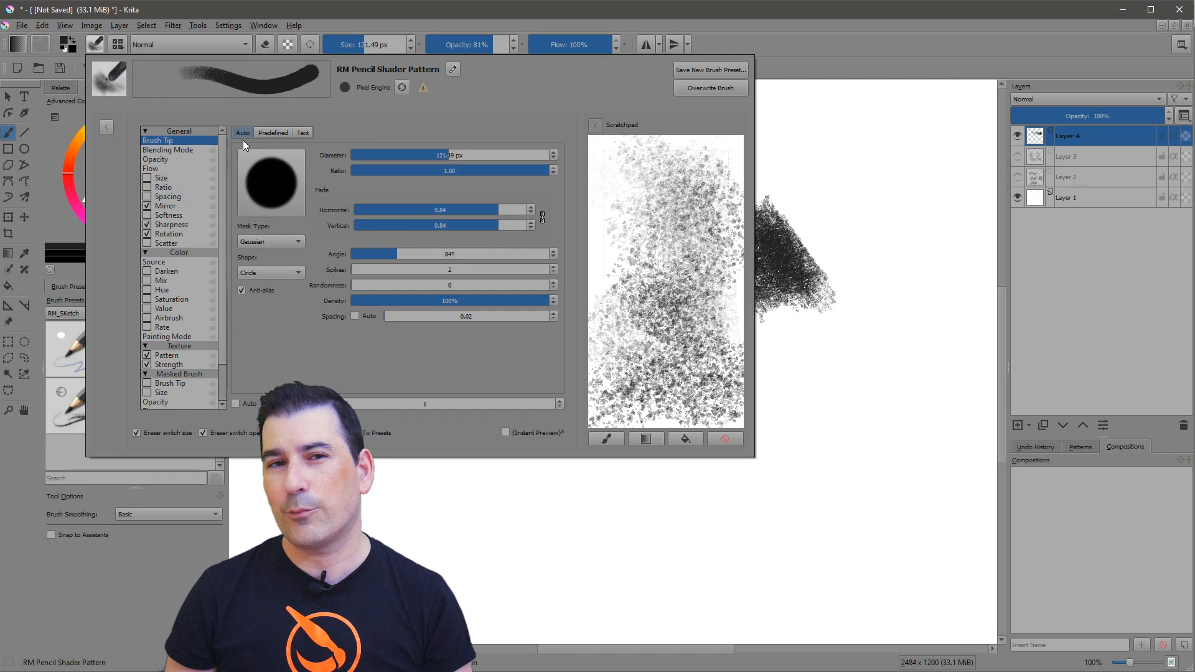
pyautogui.moveTo(431, 298); pyautogui.dragTo(399, 299)
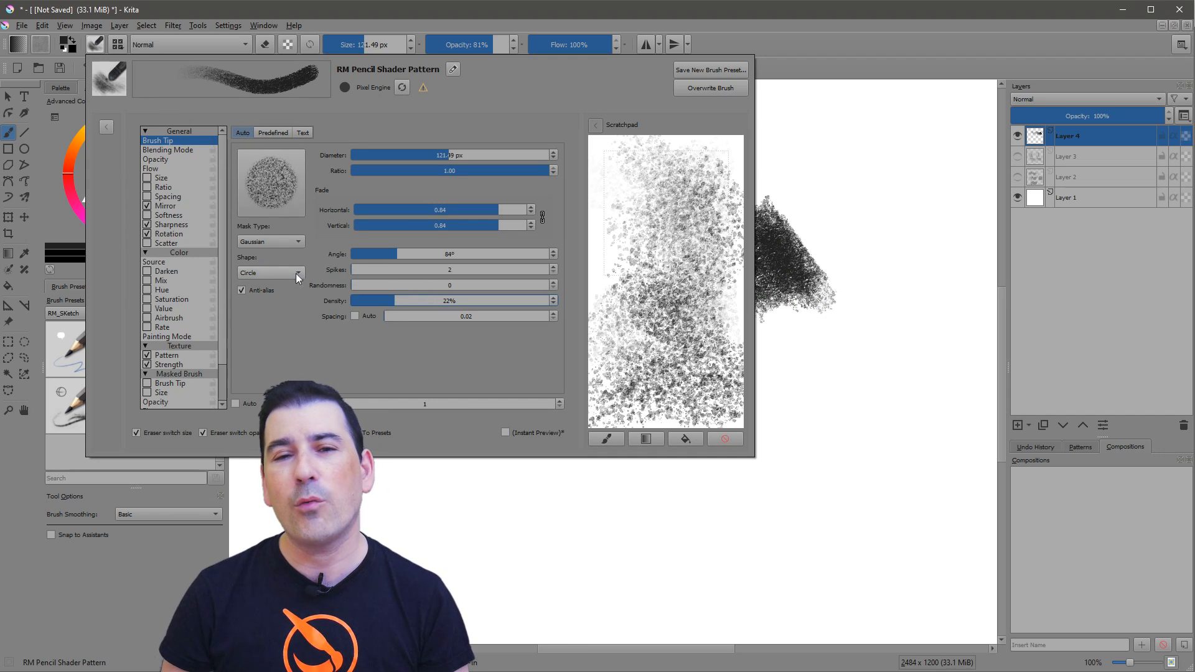
pyautogui.click(488, 467)
pyautogui.moveTo(488, 467)
pyautogui.mouseDown()
pyautogui.moveTo(555, 405)
pyautogui.moveTo(636, 461)
pyautogui.moveTo(747, 384)
pyautogui.mouseUp()
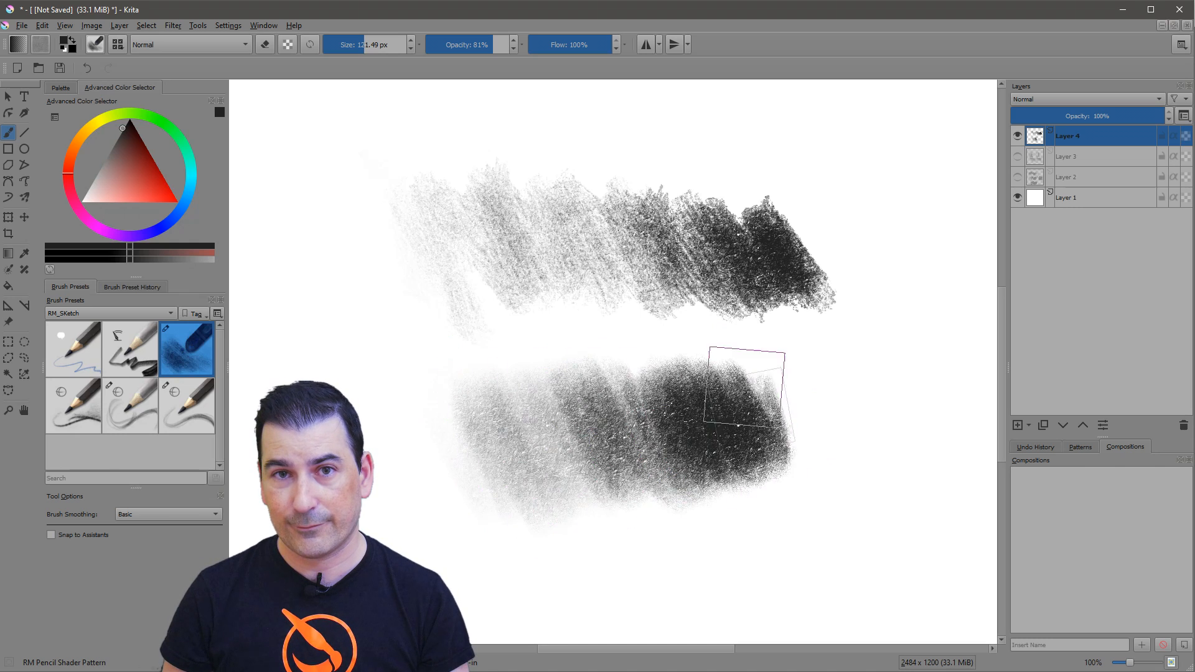